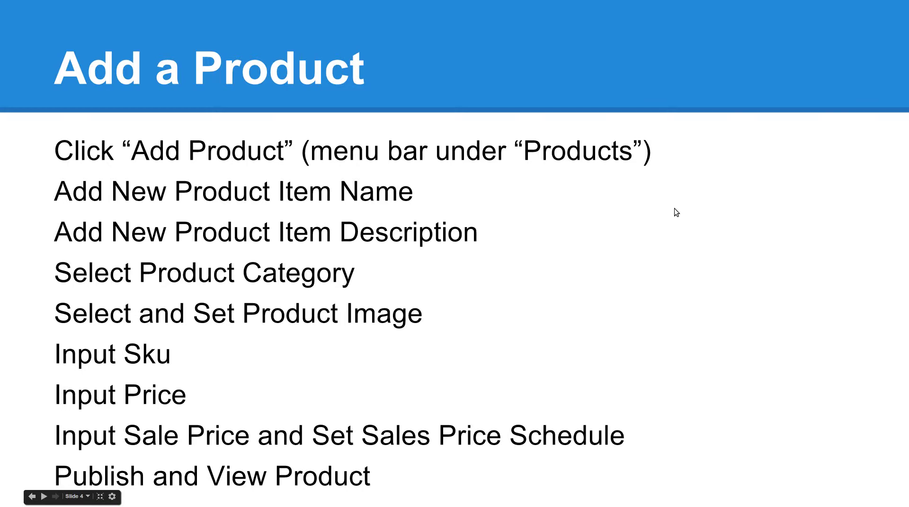
Bring up the window switcher to move from the 'Add a Product' slide to the browser.
key(alt+Tab)
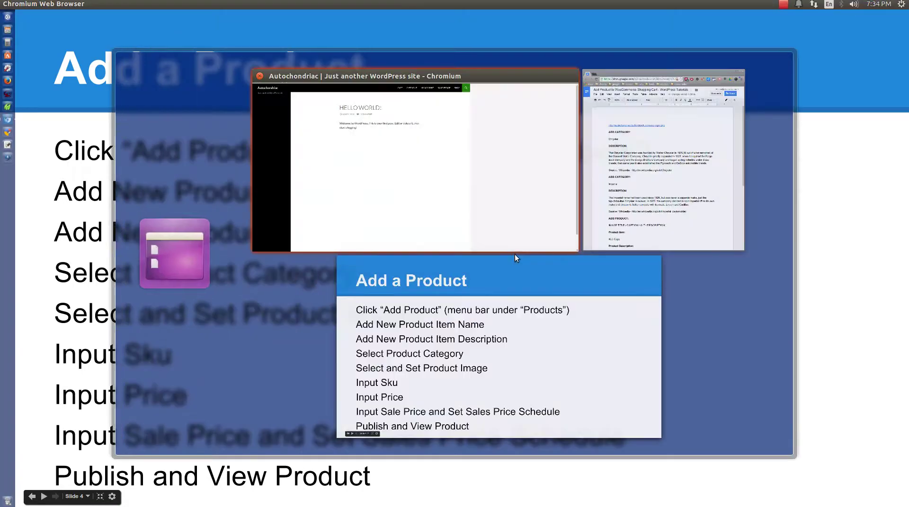
Switch to the site, confirm the Shop page is empty, and log in to the admin.
click(505, 166)
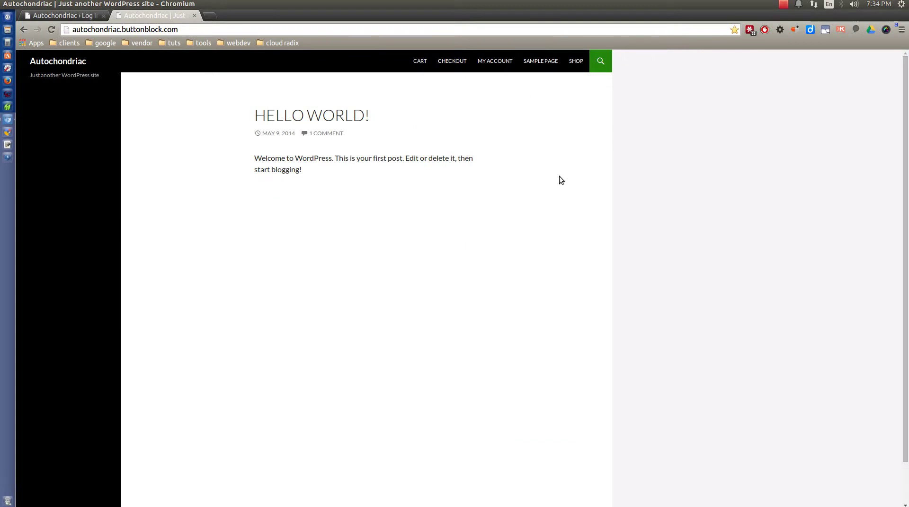
click(576, 61)
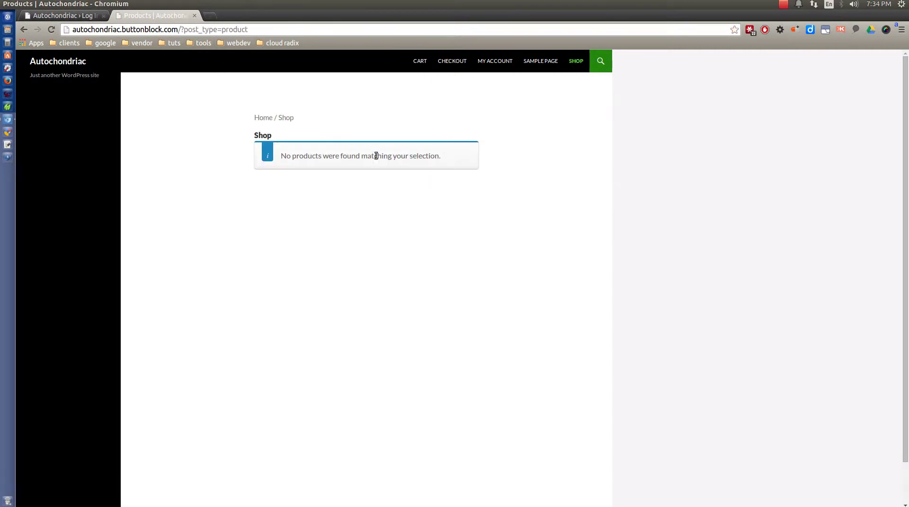
drag(281, 156, 445, 163)
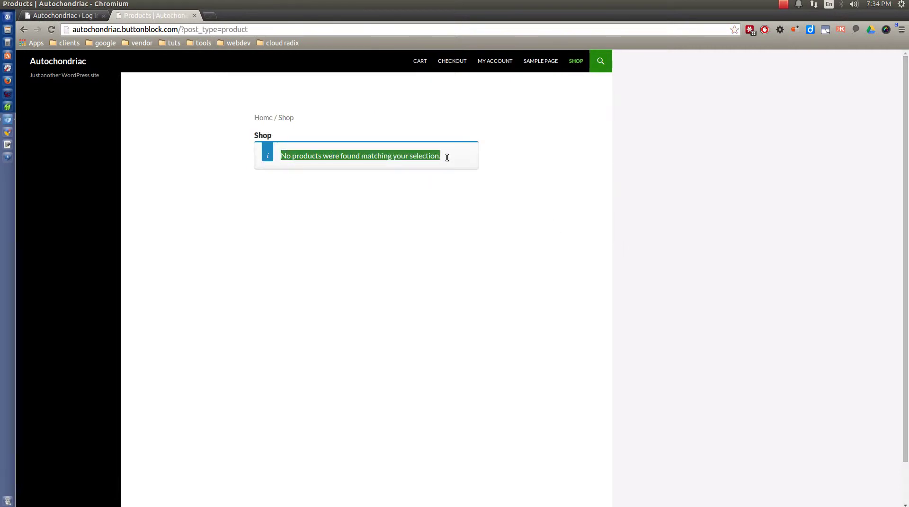
click(589, 158)
click(88, 16)
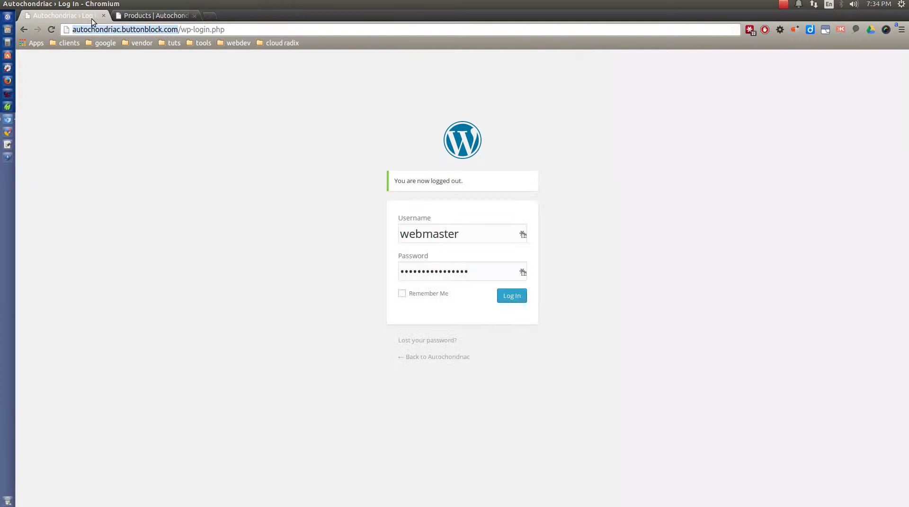
click(513, 297)
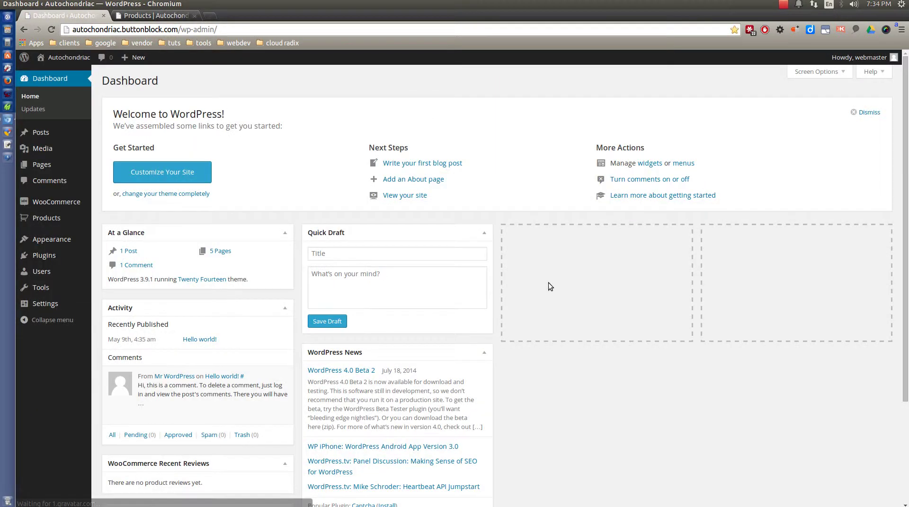
On Products > Categories, name a new category 'Chrysler', copied from the Google Doc notes.
mouse_move(58, 220)
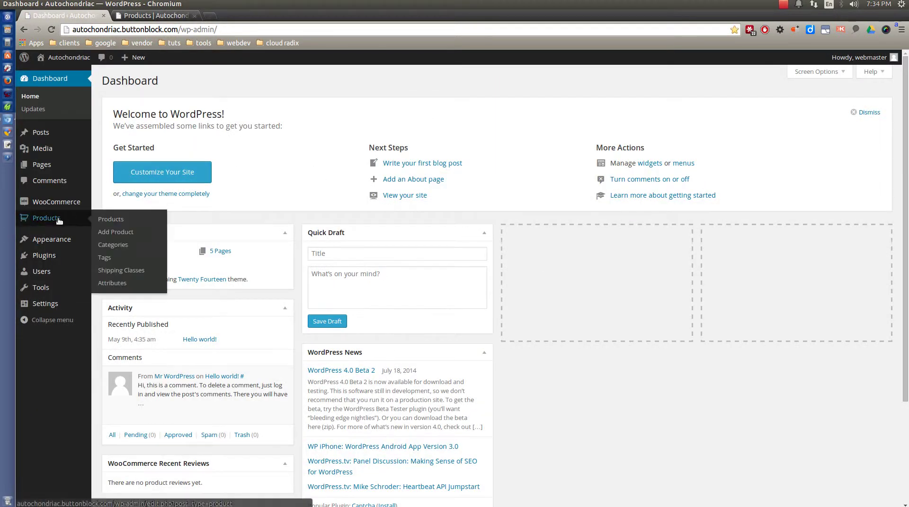
click(120, 245)
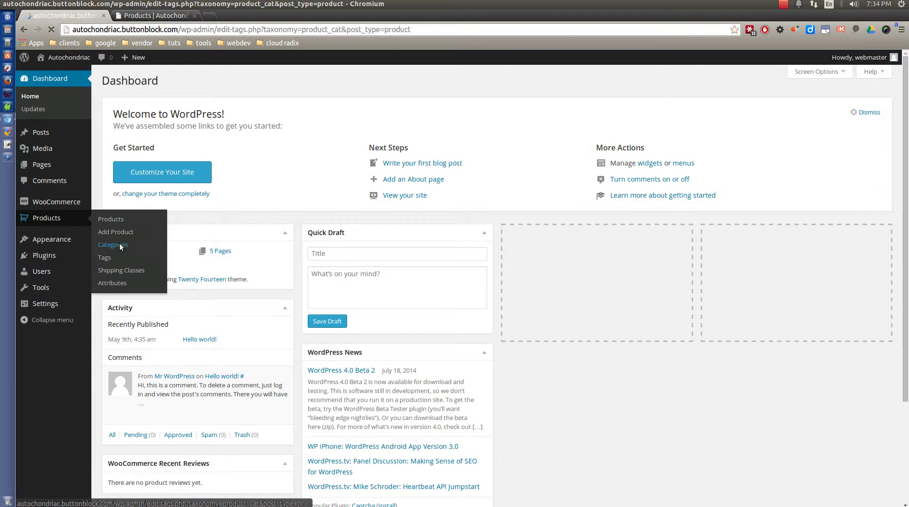
click(7, 121)
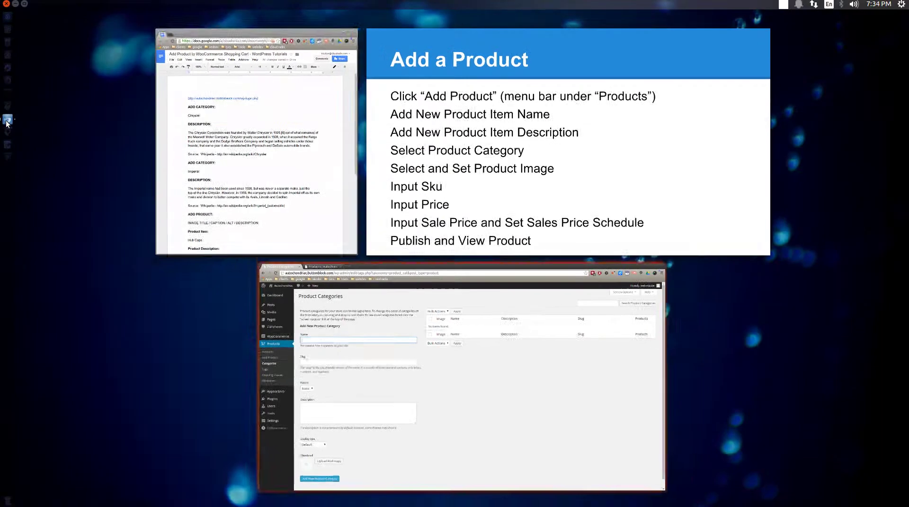
click(315, 126)
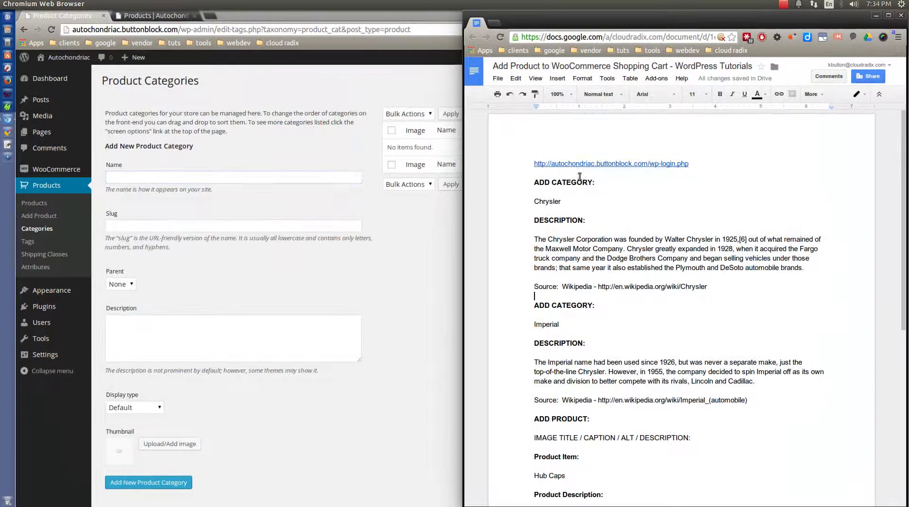
double_click(560, 201)
key(ctrl+c)
key(alt+Tab)
key(ctrl+v)
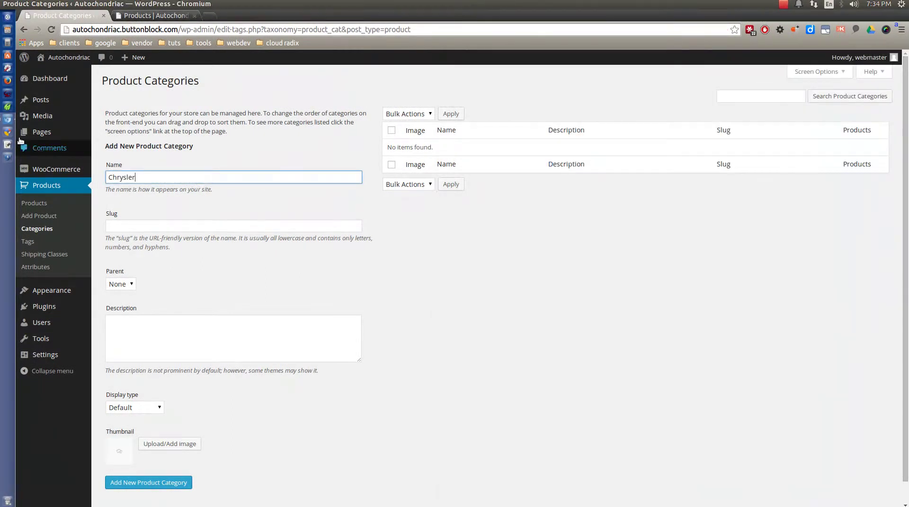
Paste the Chrysler Corporation history paragraph from the notes as the category description.
click(7, 121)
click(587, 189)
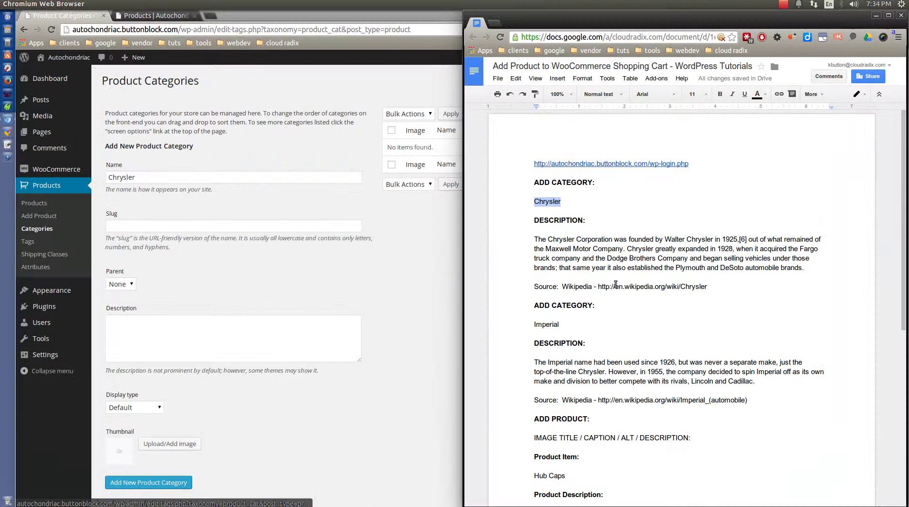
drag(824, 269, 501, 239)
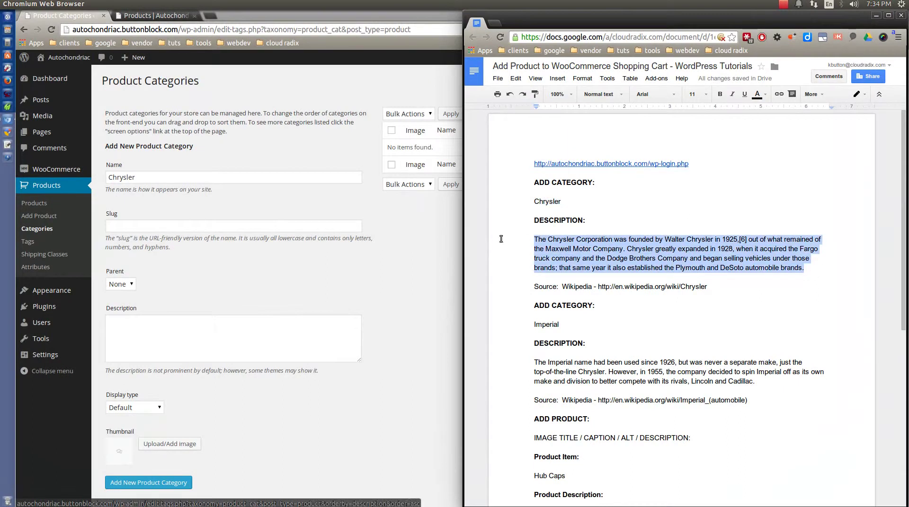
key(ctrl+c)
click(300, 319)
key(ctrl+v)
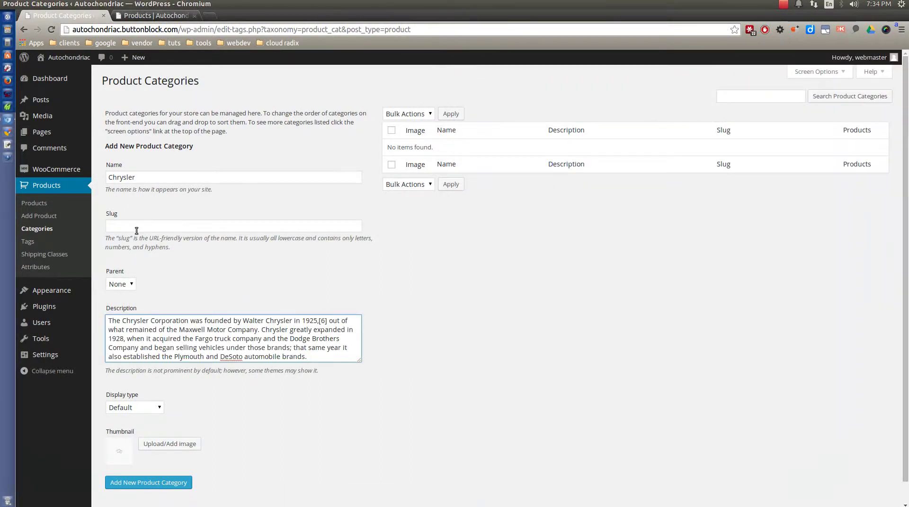
Upload chrysler-category-image.jpg as the category thumbnail image.
click(163, 445)
click(482, 276)
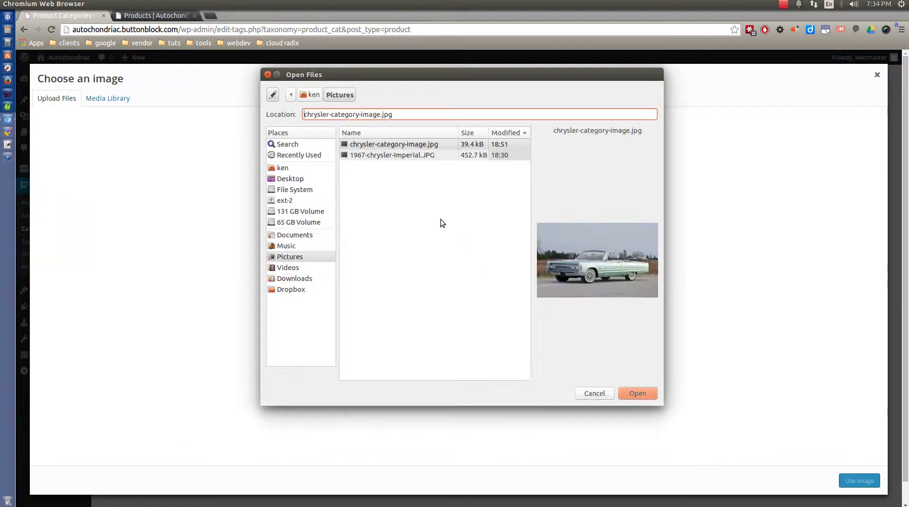
click(405, 145)
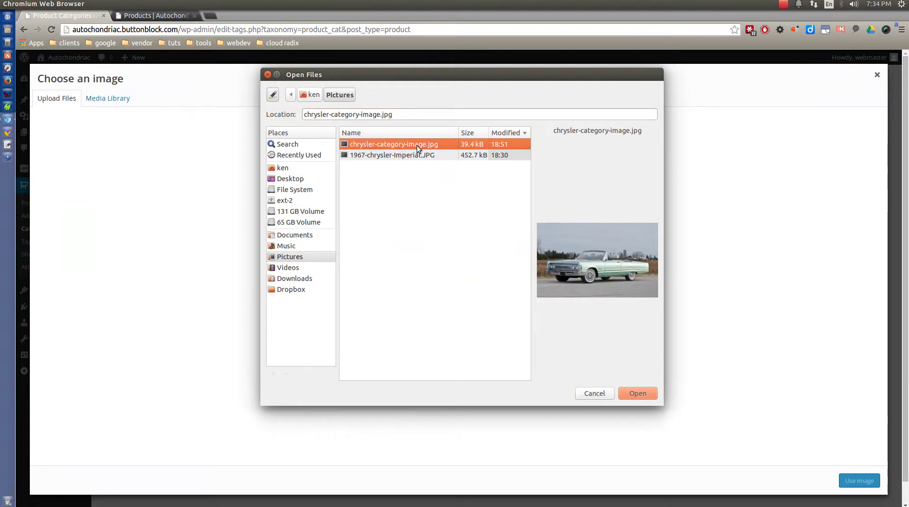
click(632, 394)
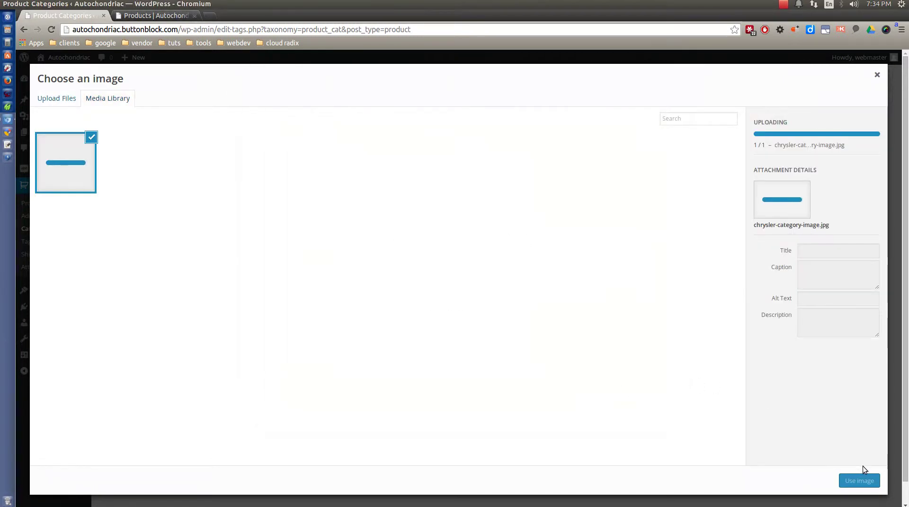
Retitle the uploaded image 'Chrysler Parts Category'.
double_click(835, 235)
click(804, 235)
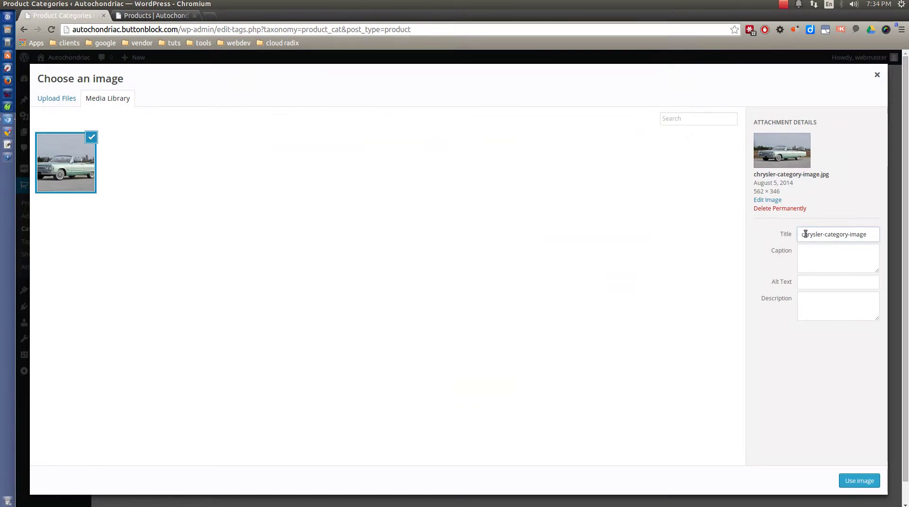
text(C)
key(Delete)
key(Right)
key(Right)
key(Right)
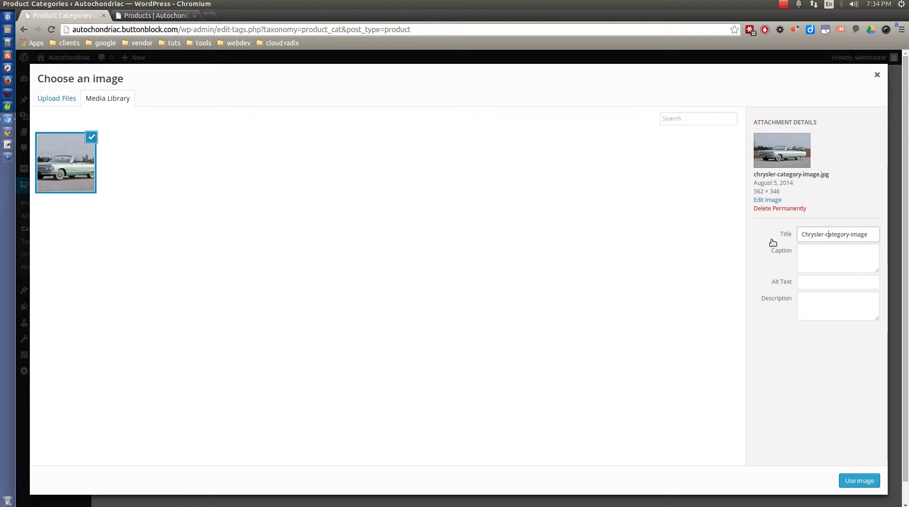
key(Delete)
key(Delete)
text(Parts Category)
key(Delete)
key(Delete)
key(Delete)
key(Delete)
Write the image caption and reuse it as the image description.
key(Tab)
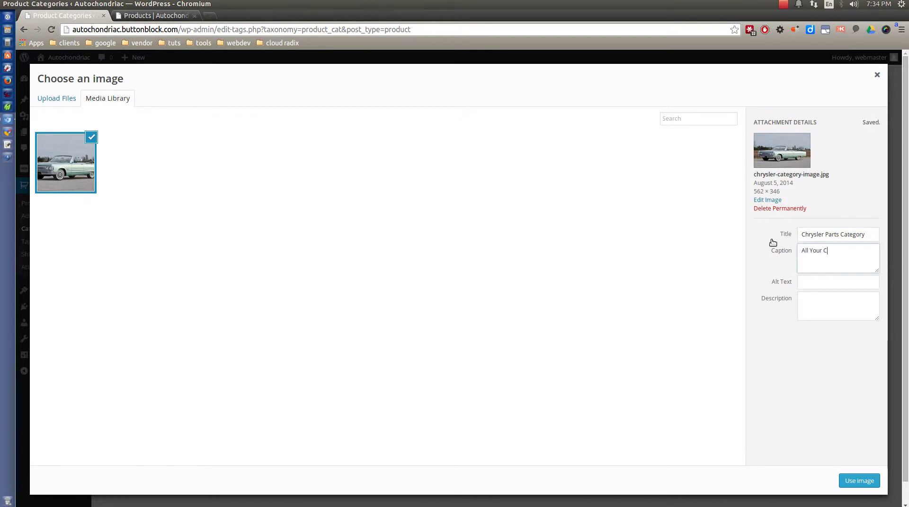
text(All Your C)
key(BackSpace)
text(ur C)
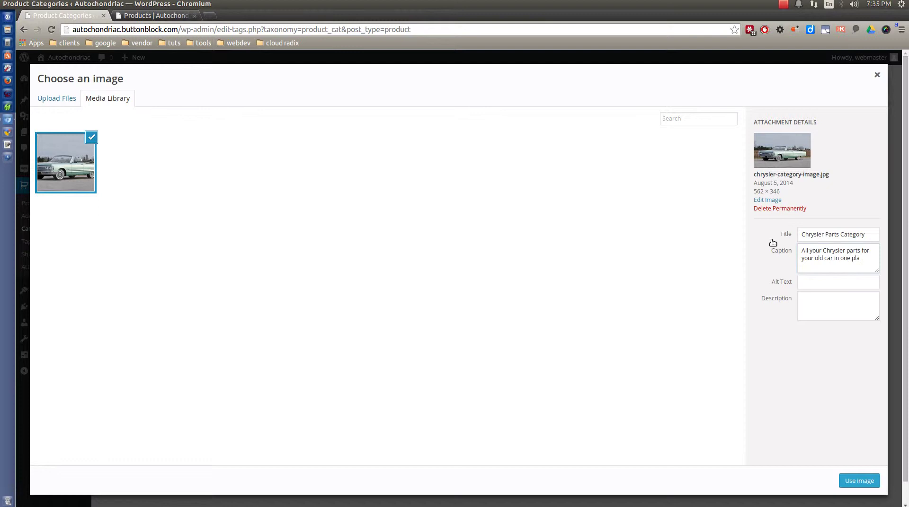
key(ctrl+a)
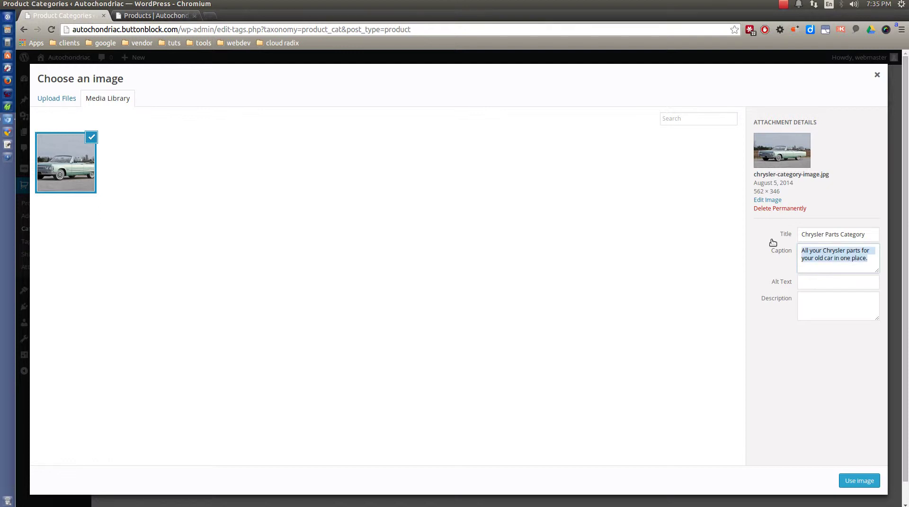
key(ctrl+c)
click(811, 306)
key(ctrl+v)
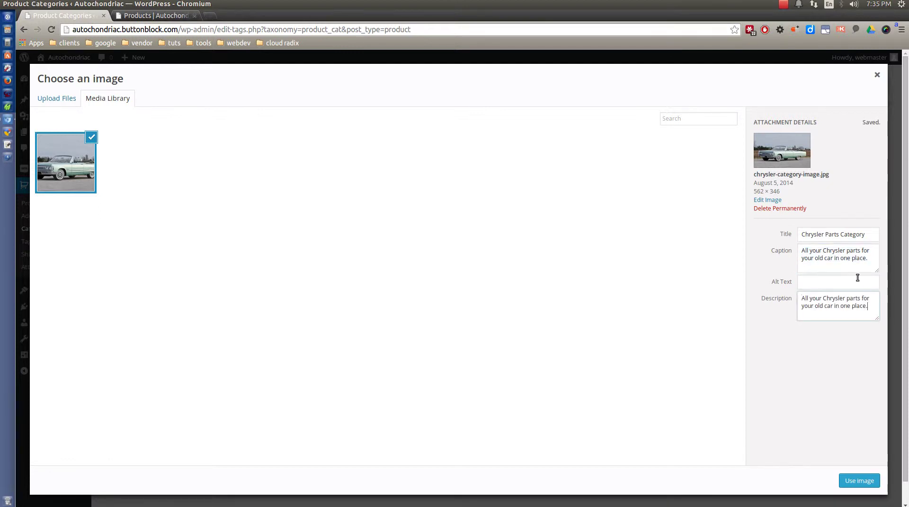
Set the alt text to the image title and use the image as the thumbnail.
click(850, 283)
triple_click(855, 235)
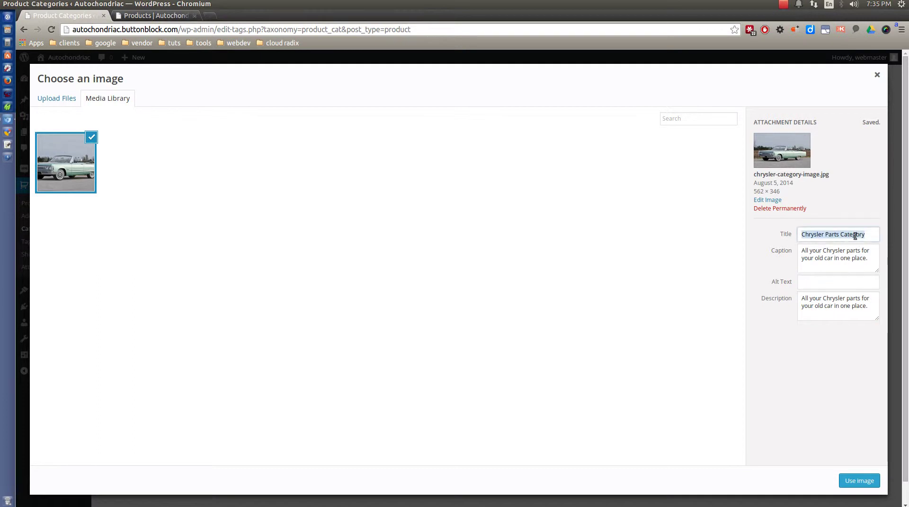
key(ctrl+c)
click(836, 282)
key(ctrl+v)
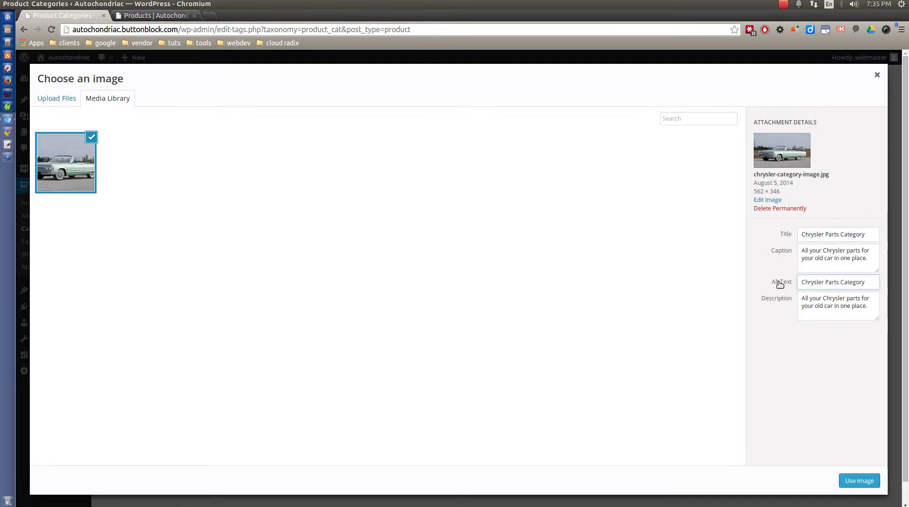
click(874, 308)
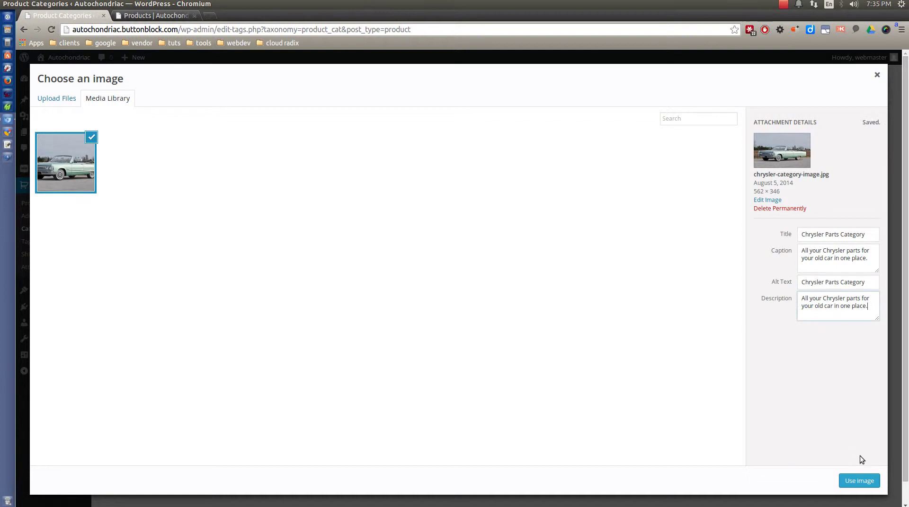
click(858, 485)
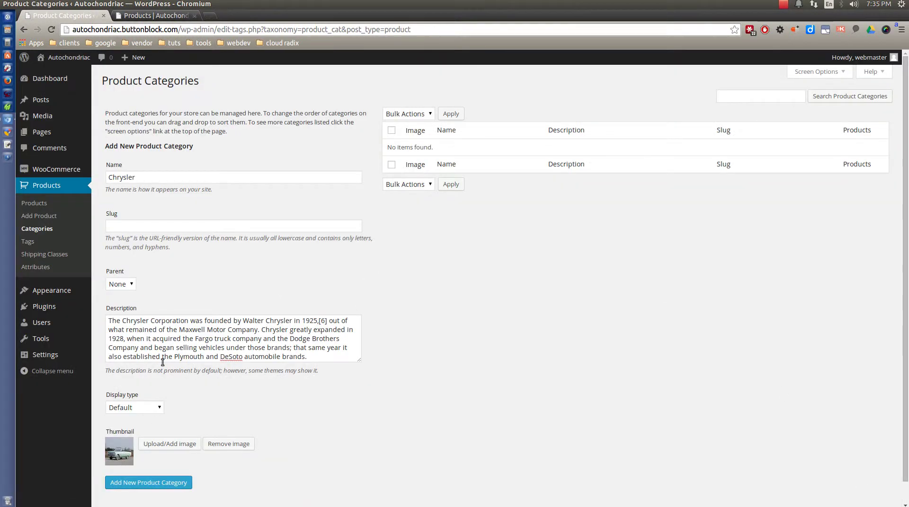
Add the Chrysler category, then start an Imperial category with Chrysler as parent.
click(187, 486)
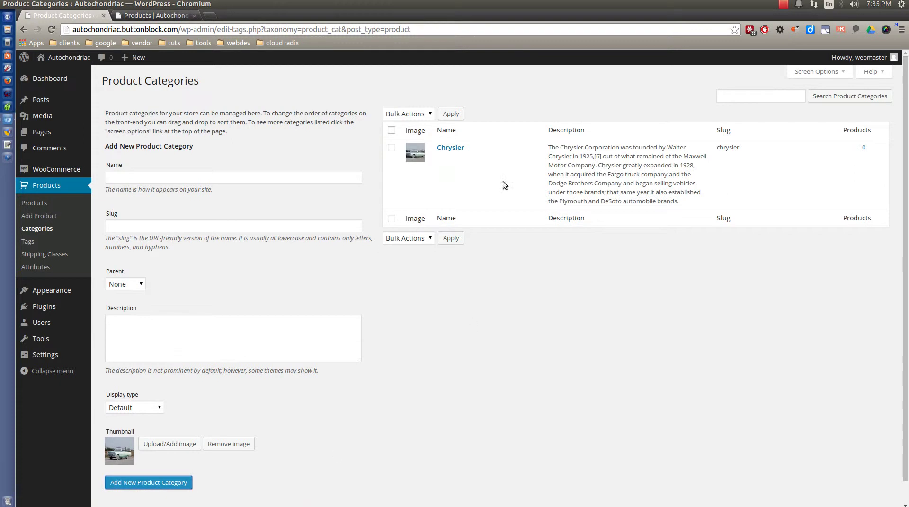
mouse_move(508, 181)
click(199, 178)
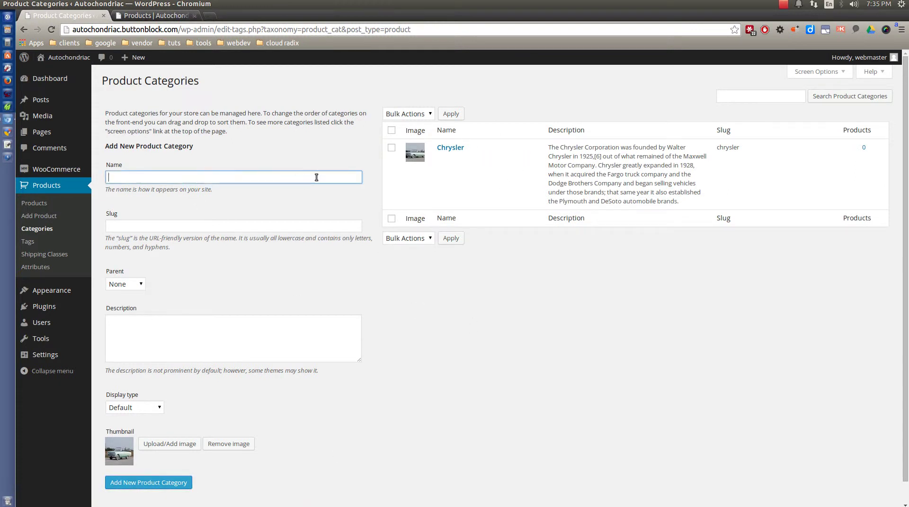
text(Imp)
key(Tab)
key(Tab)
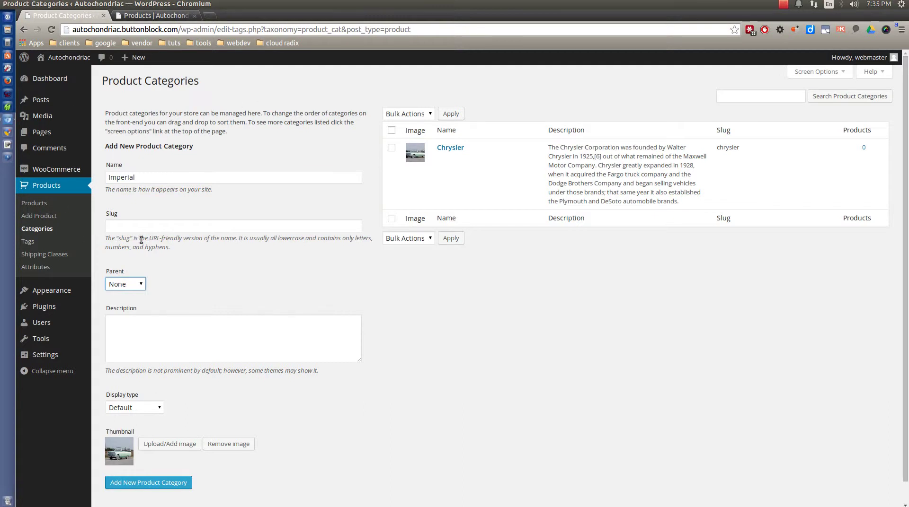
click(140, 286)
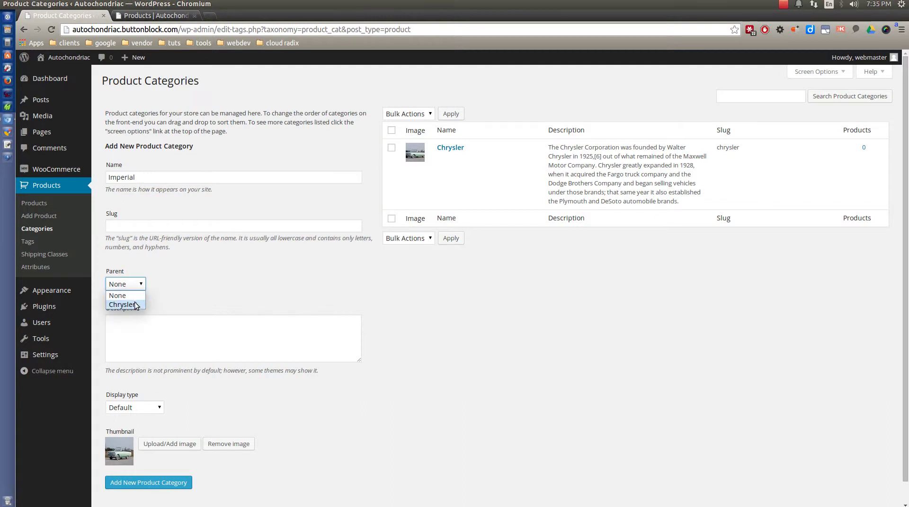
click(135, 305)
Paste the Imperial name-history paragraph from the notes into the description.
click(183, 325)
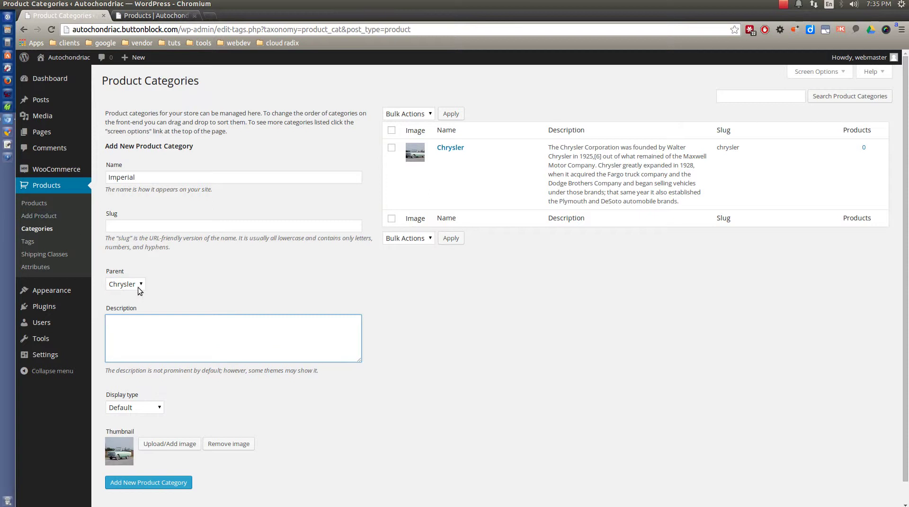
click(8, 119)
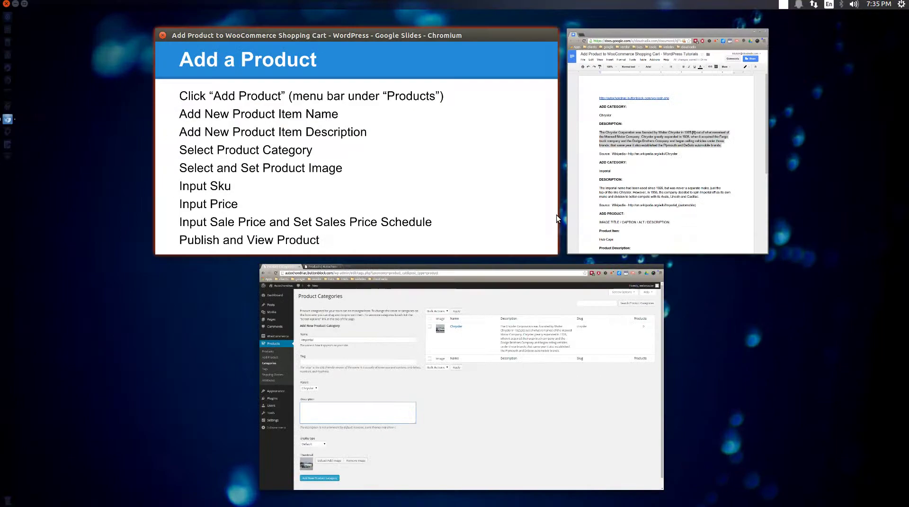
click(570, 218)
scroll(655, 300, down, 3)
drag(755, 308, 502, 290)
click(196, 336)
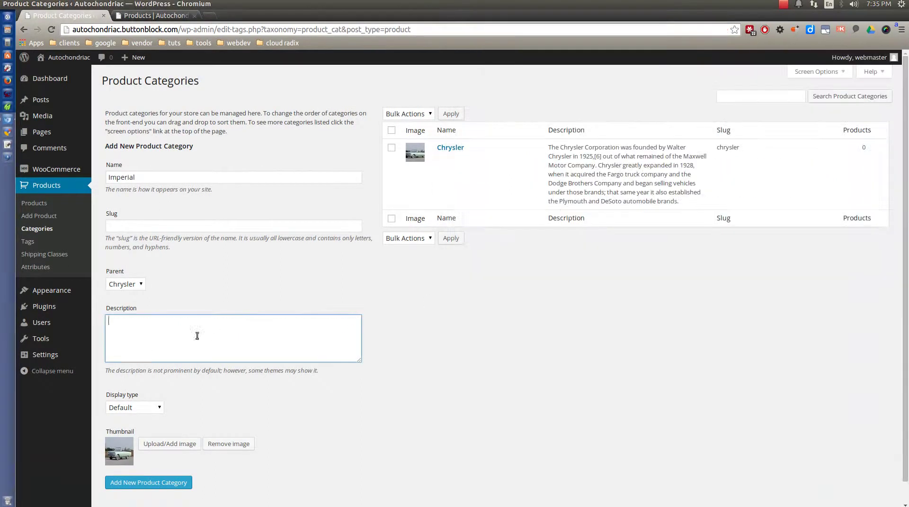
key(ctrl+v)
scroll(181, 410, down, 1)
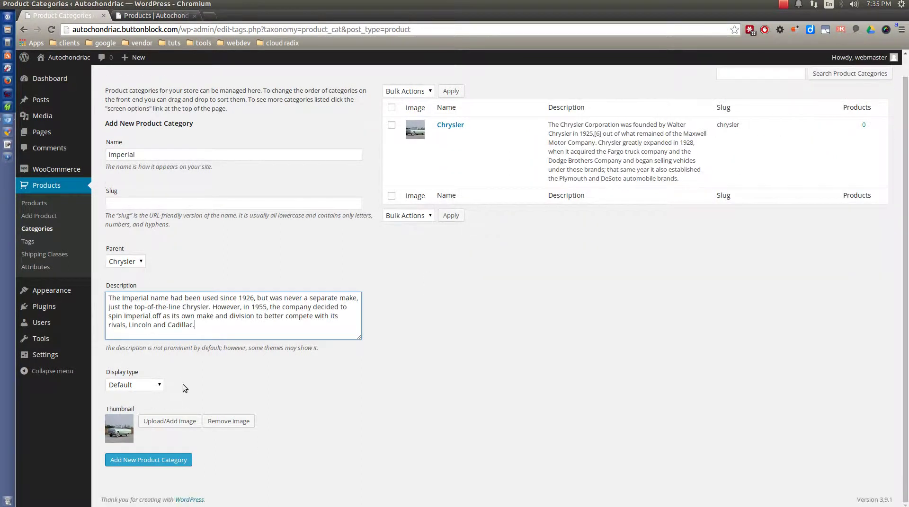
Upload 1967-chrysler-Imperial.JPG as the Imperial category thumbnail.
click(170, 421)
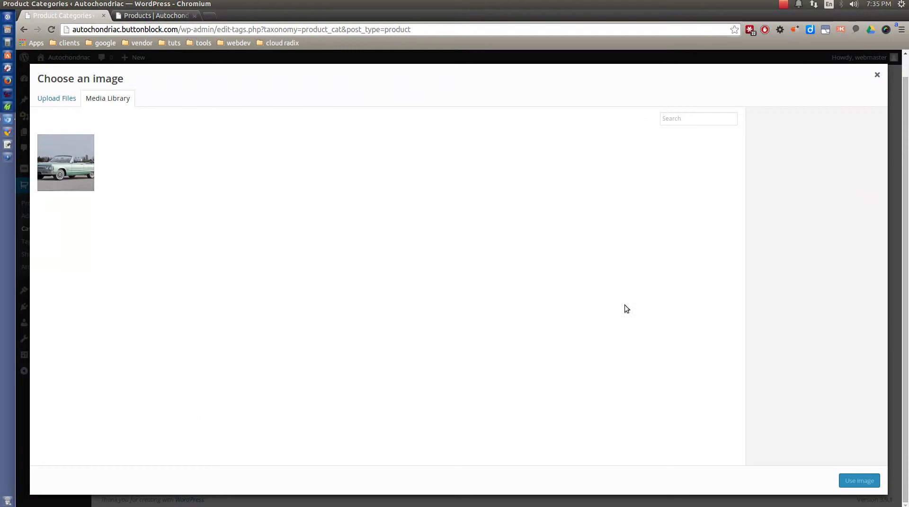
click(63, 103)
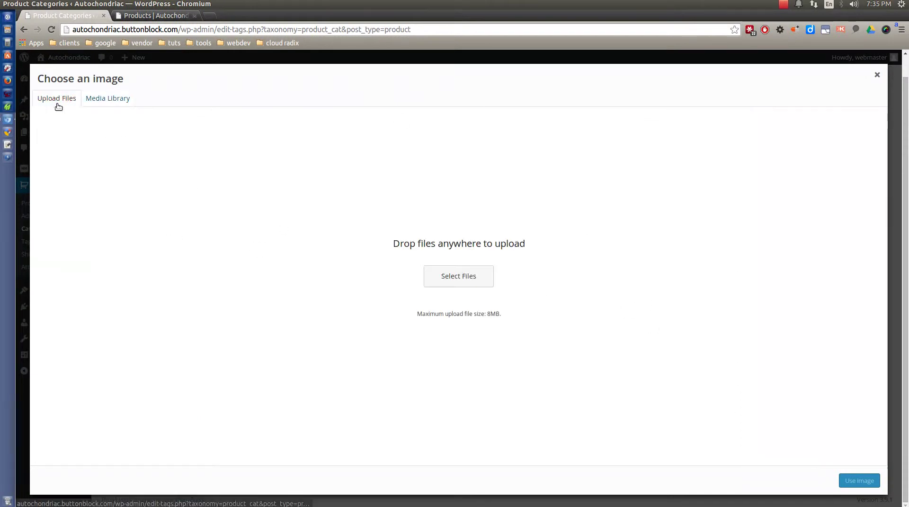
click(479, 278)
click(404, 155)
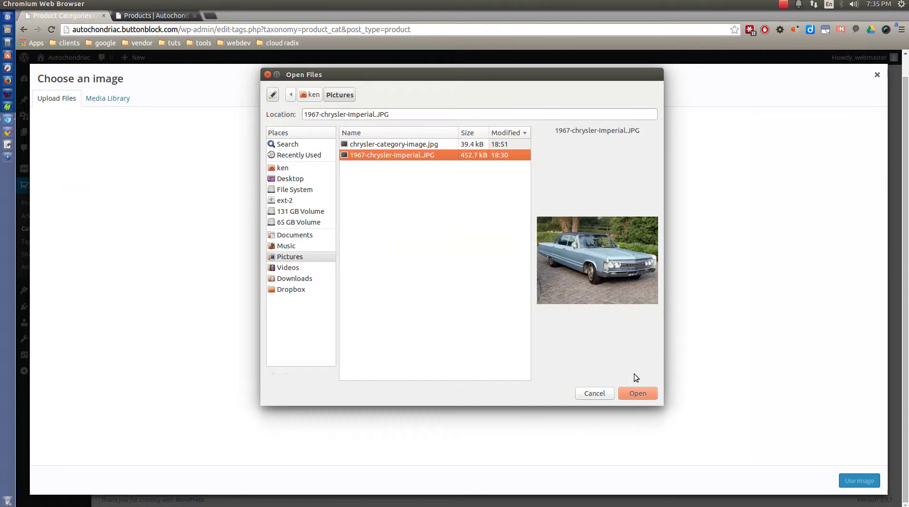
click(635, 394)
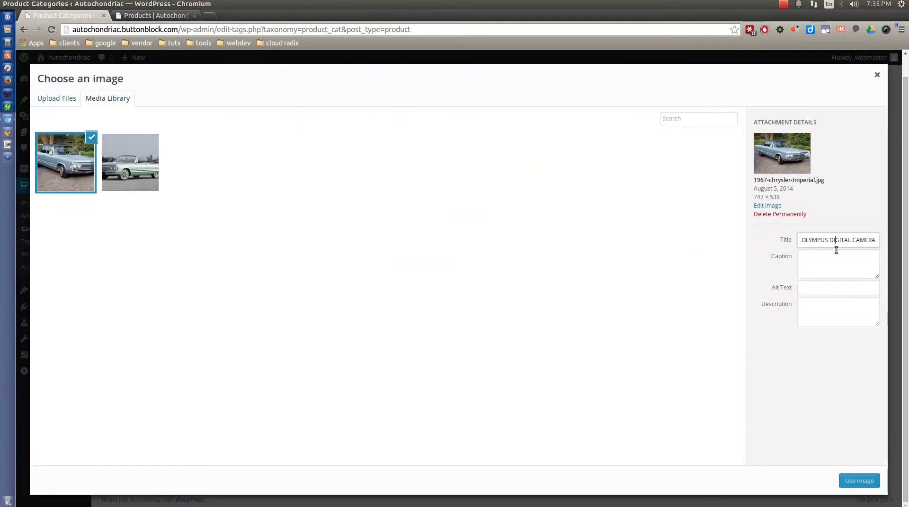
Title the image 'Chrysler Imperial Parts Category' and reuse the title as alt text.
triple_click(836, 241)
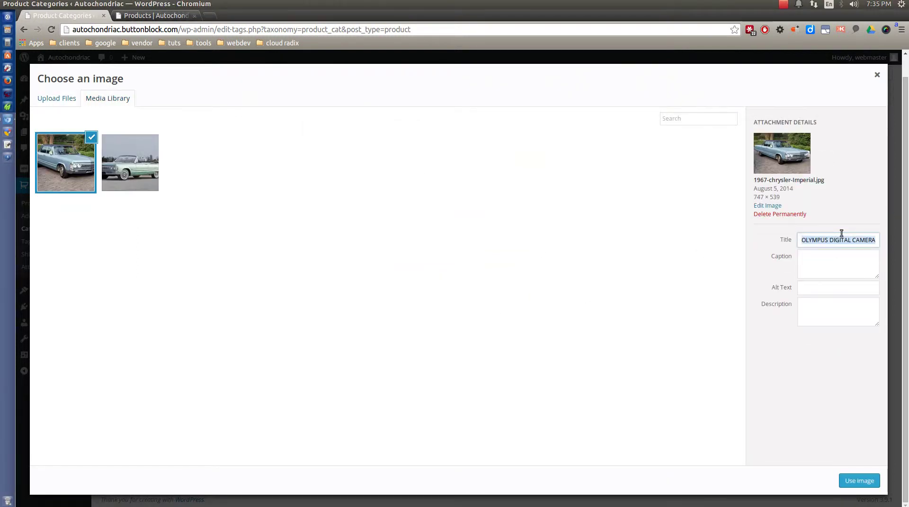
text(Chrysler Imperial )
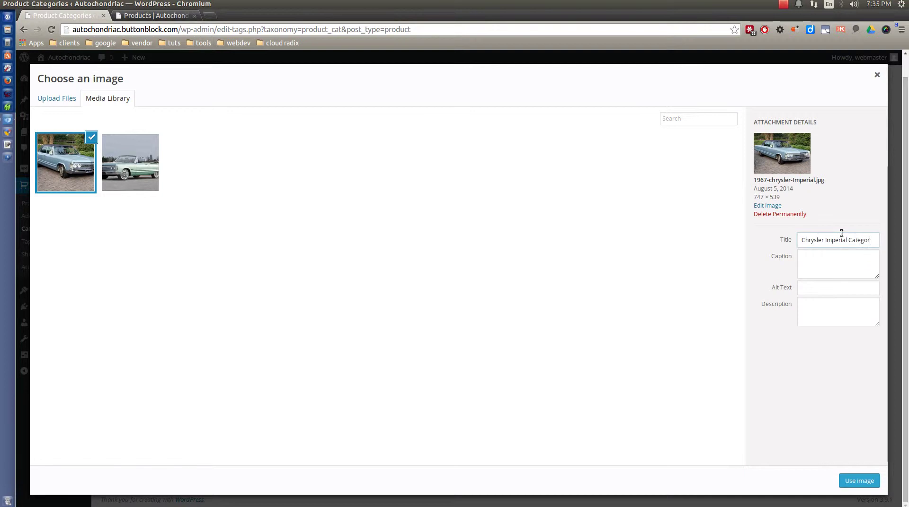
text(Parts)
key(ctrl+a)
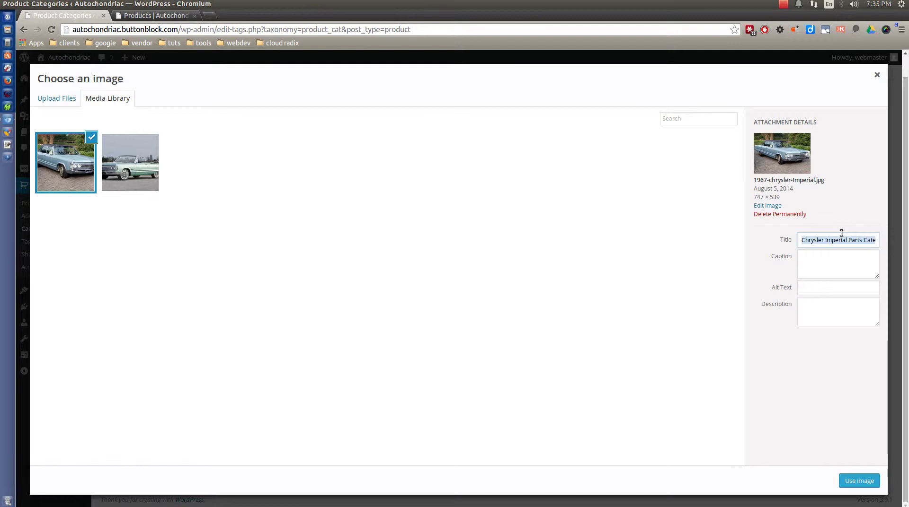
click(833, 289)
key(ctrl+v)
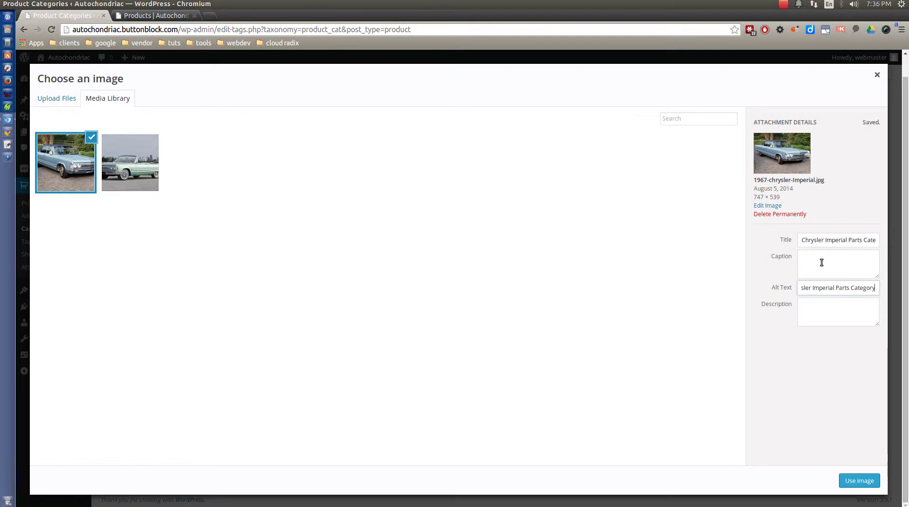
Caption the image 'All your Chrysler Imperial parts in one place.' and reuse it as description.
click(835, 265)
text(All your Chrysler Imperial)
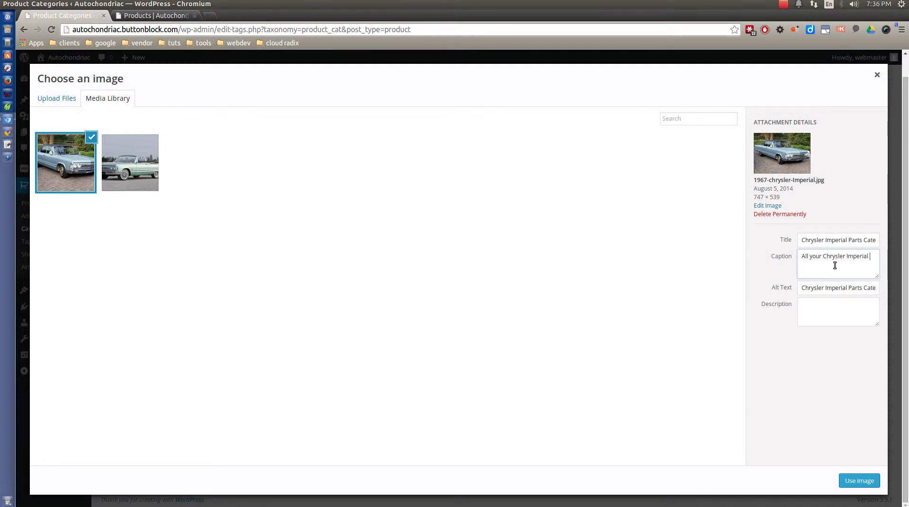
text( parts in one place!)
key(ctrl+a)
key(ctrl+c)
click(812, 322)
key(ctrl+v)
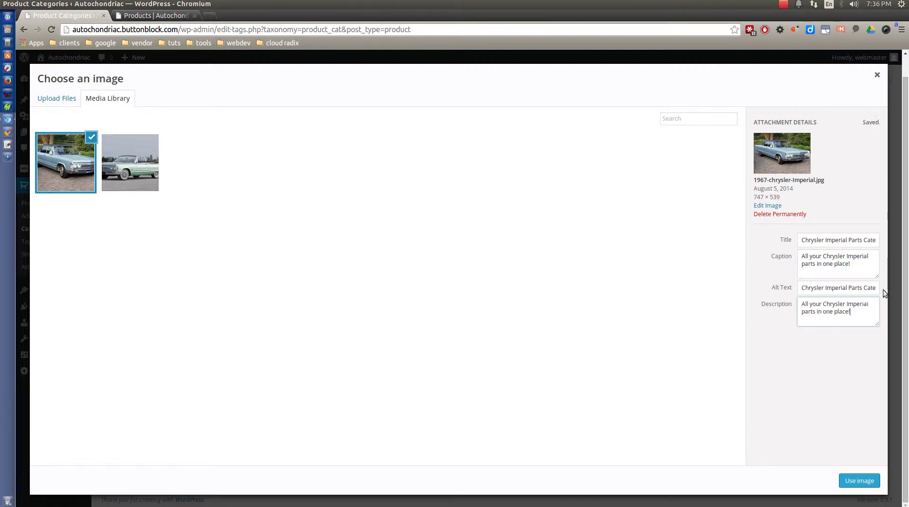
click(866, 263)
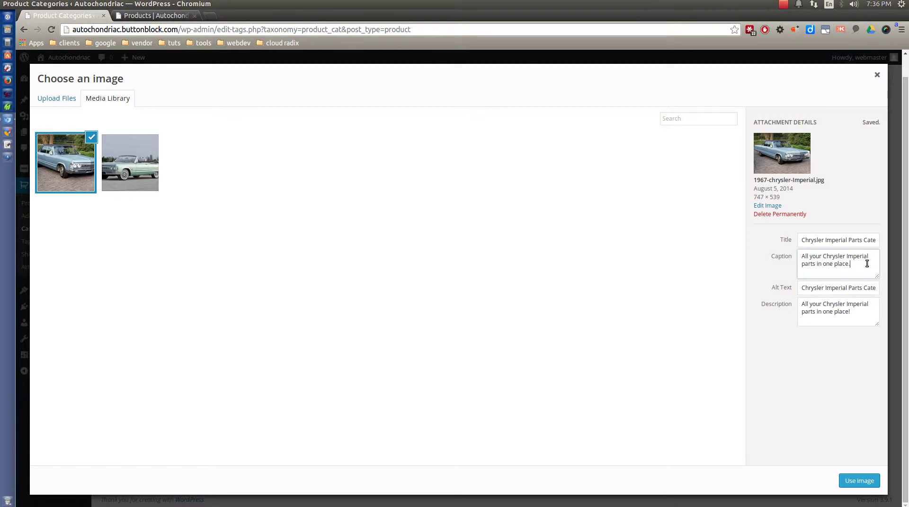
click(863, 315)
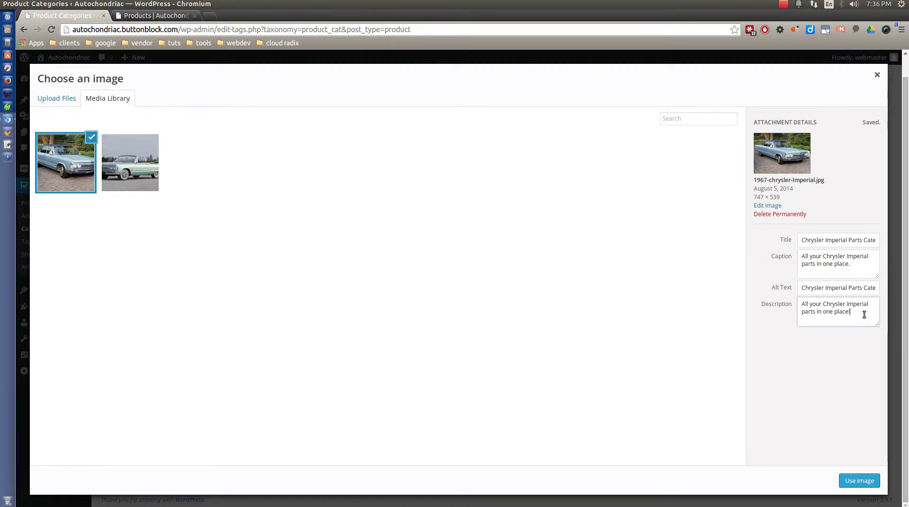
key(BackSpace)
Use the Imperial photo as thumbnail and add Imperial as a Chrysler subcategory.
click(854, 481)
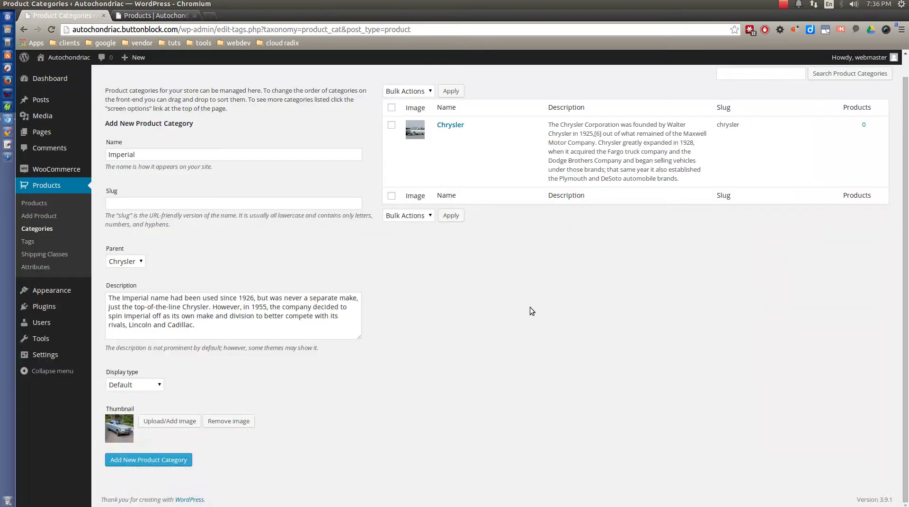
click(155, 466)
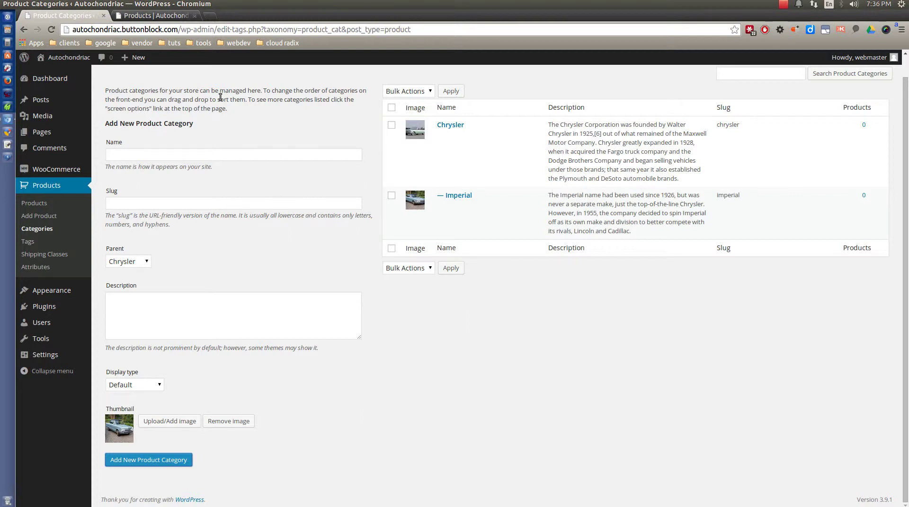
Create a new product named 'Hub Caps' and paste its NOS description from the notes.
click(34, 217)
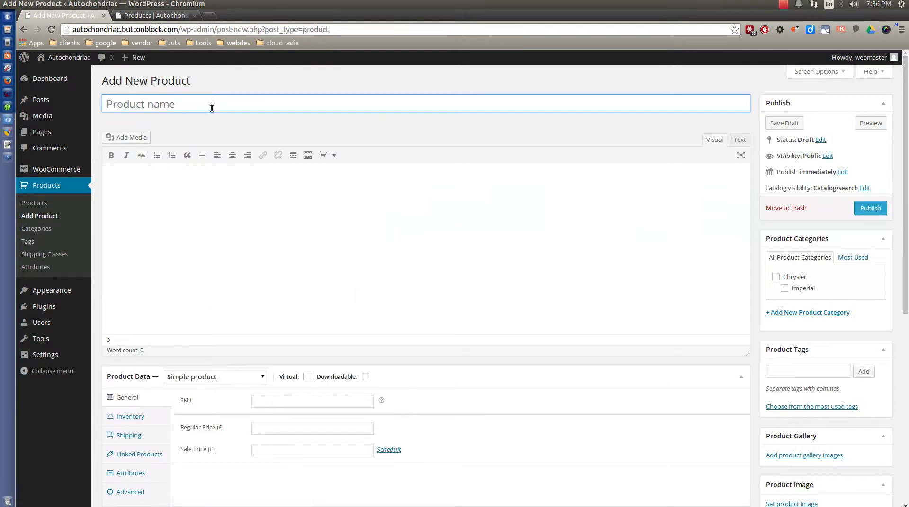
text(Hub Caps)
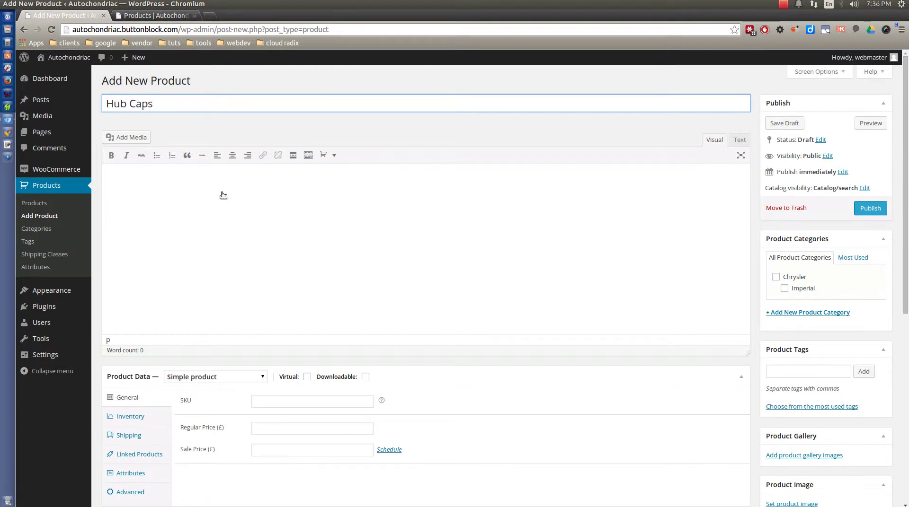
click(7, 119)
click(661, 255)
scroll(675, 421, down, 3)
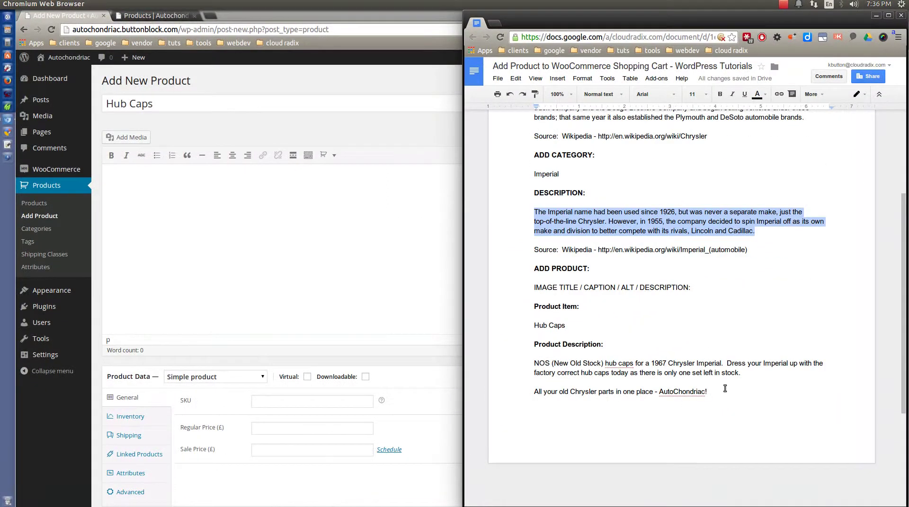
drag(725, 388, 515, 363)
key(ctrl+c)
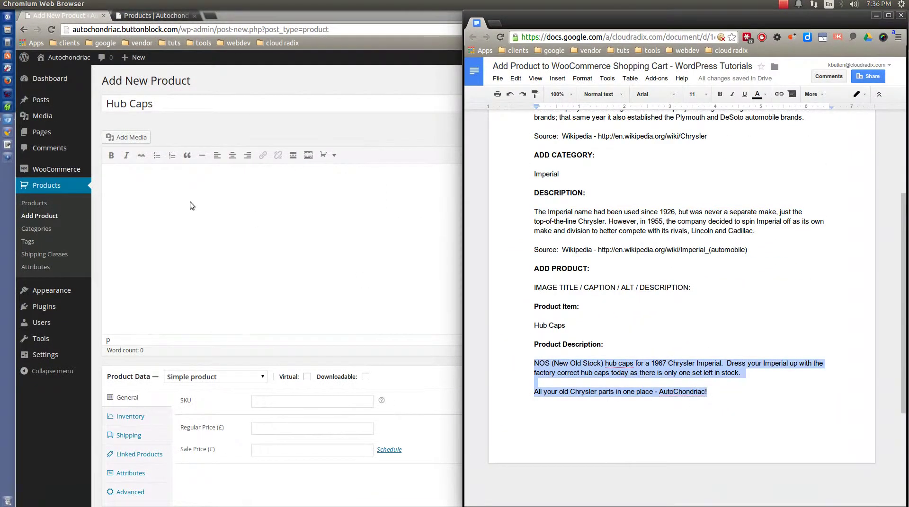
click(189, 201)
key(ctrl+v)
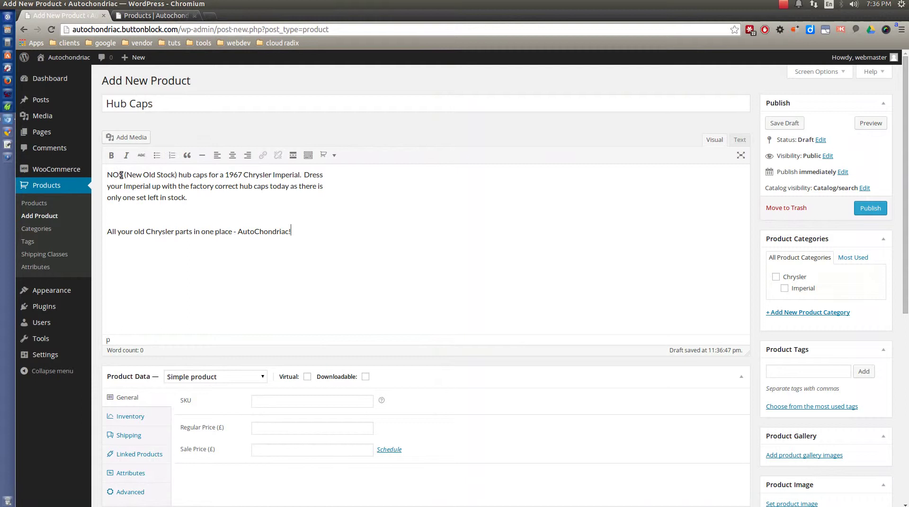
Bold '1967 Chrysler Imperial' and 'hub caps' in the description, leaving NOS unbolded.
drag(97, 178, 119, 176)
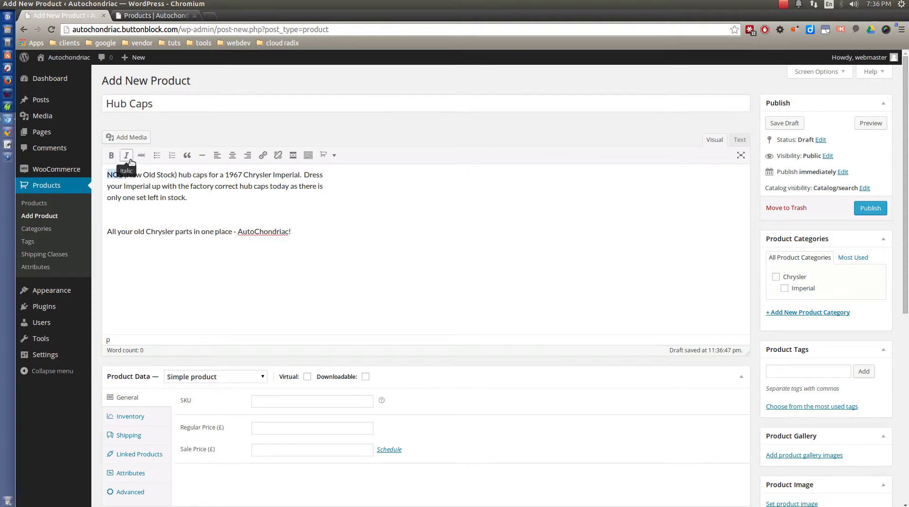
click(111, 155)
click(209, 186)
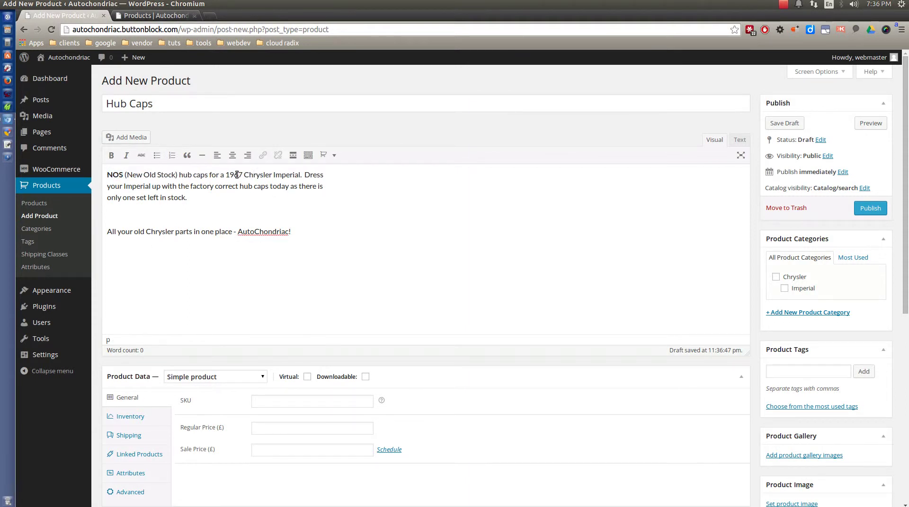
drag(226, 175, 298, 173)
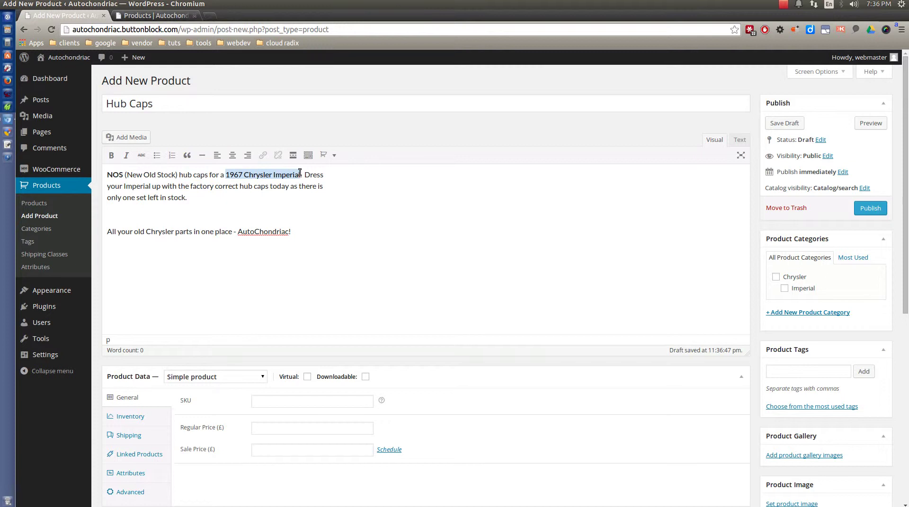
click(112, 155)
mouse_move(179, 174)
mouse_down()
mouse_move(208, 175)
mouse_move(180, 176)
mouse_up()
click(111, 156)
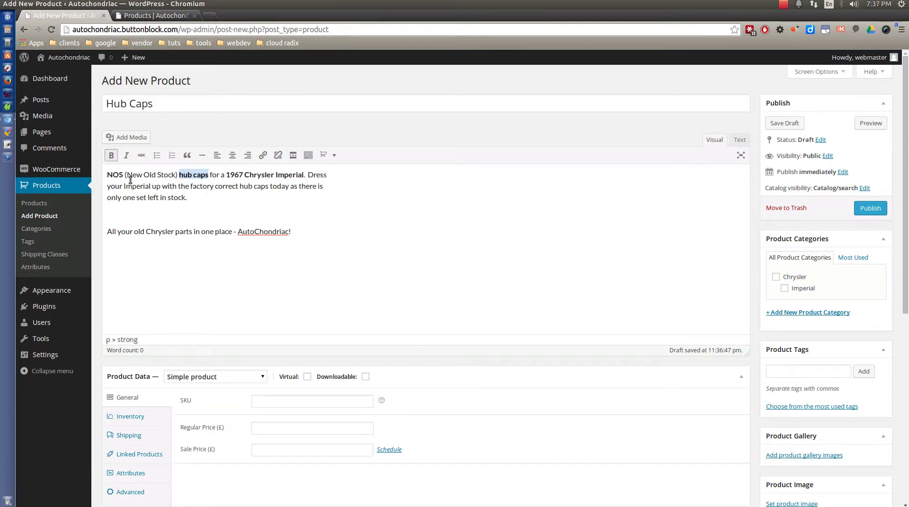
drag(124, 176, 107, 175)
click(111, 155)
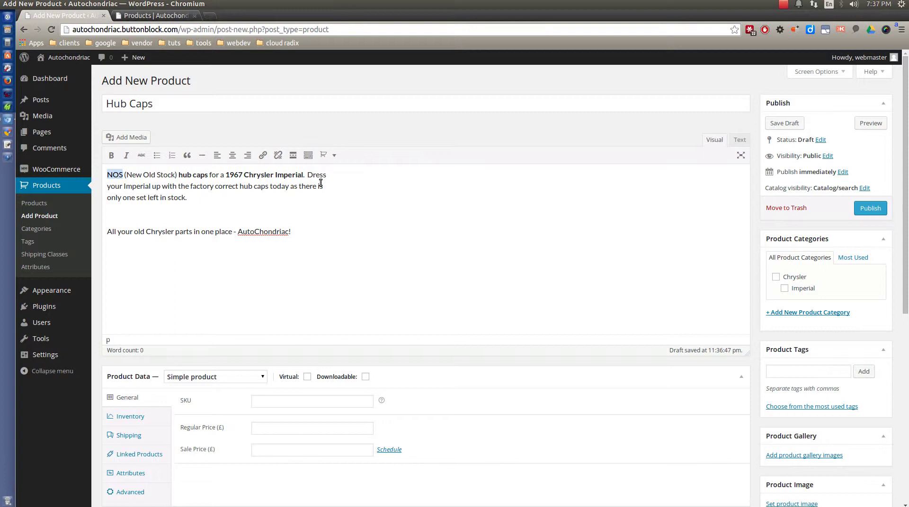
click(320, 186)
File the product under the Chrysler and Imperial categories.
scroll(709, 388, down, 3)
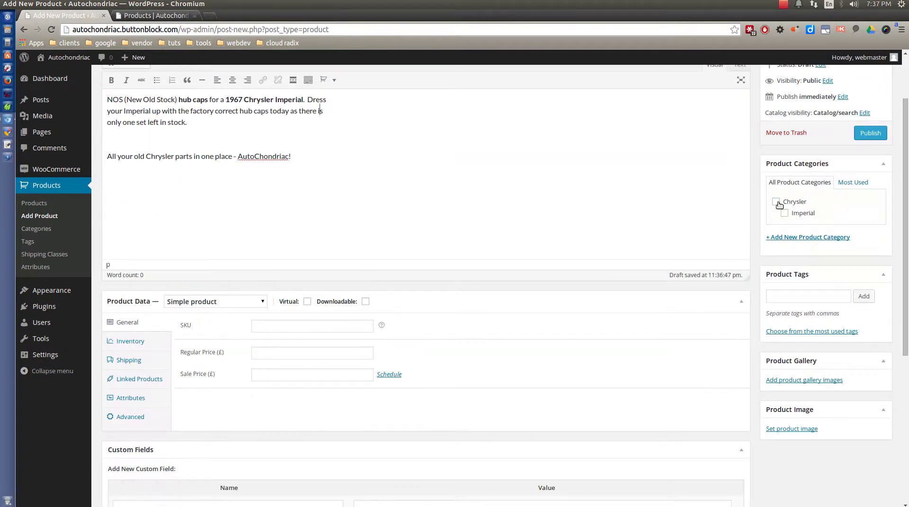
click(776, 203)
click(784, 214)
Add the product tags hub caps, chrysler, imperial and nos.
click(800, 297)
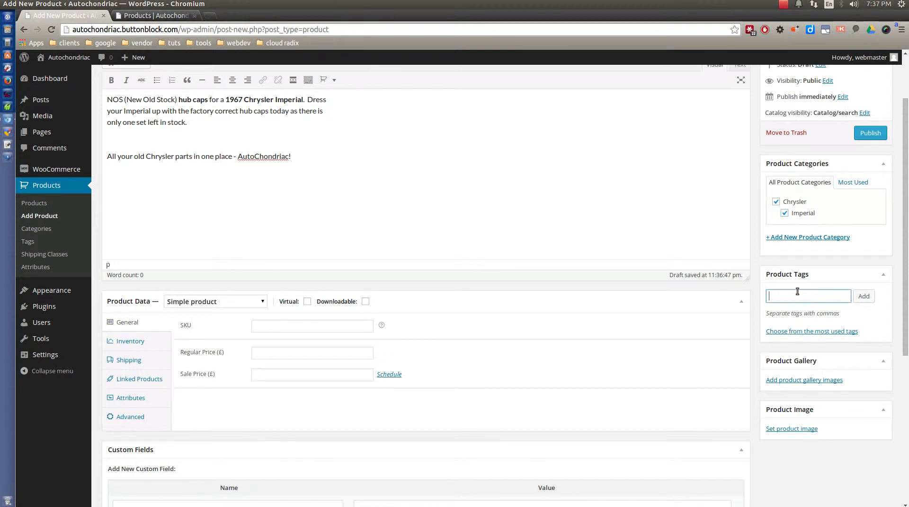
text(hub caps)
click(864, 297)
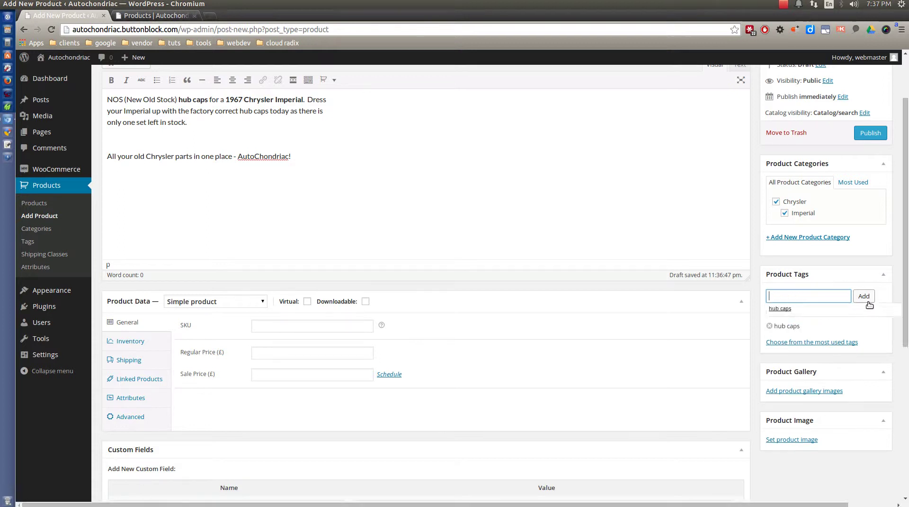
text(chrysler)
click(868, 302)
text(imperial)
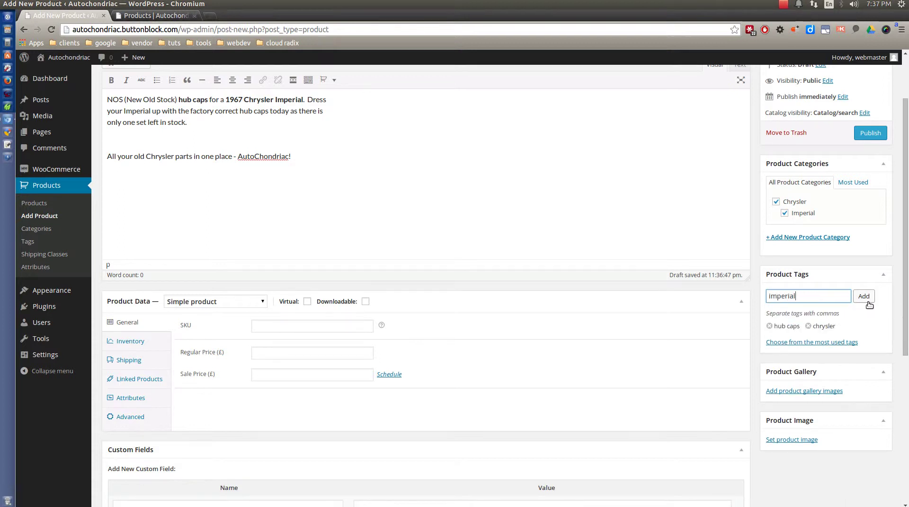
click(869, 305)
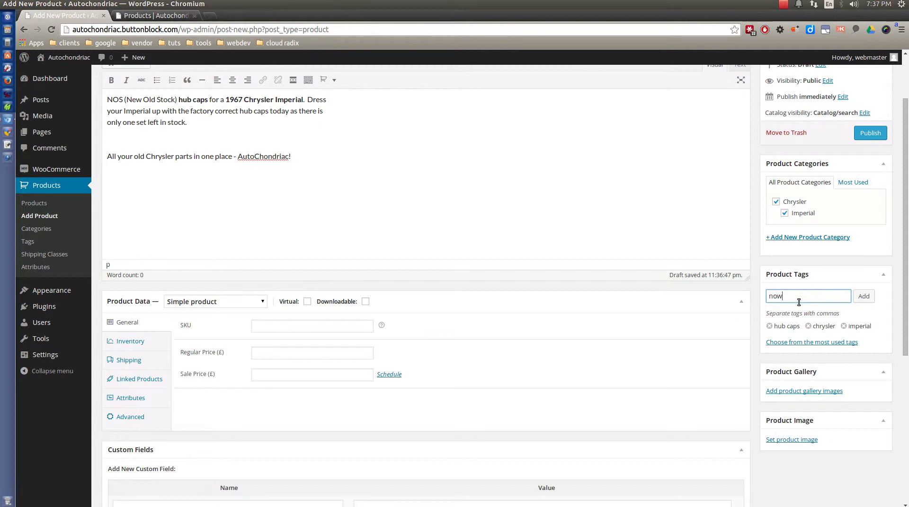
text(nos)
key(Return)
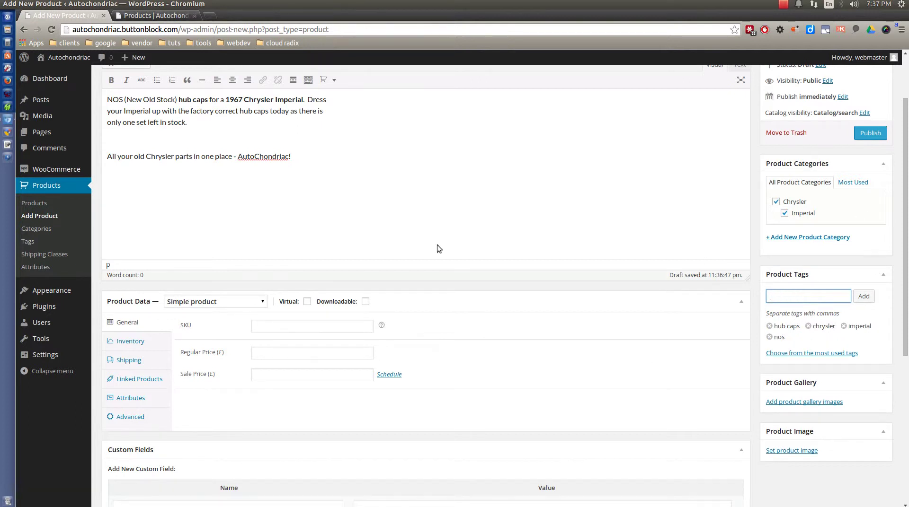
Set SKU 00001, regular price 75.00 and sale price 72.00 ending 2014-08-08.
click(331, 328)
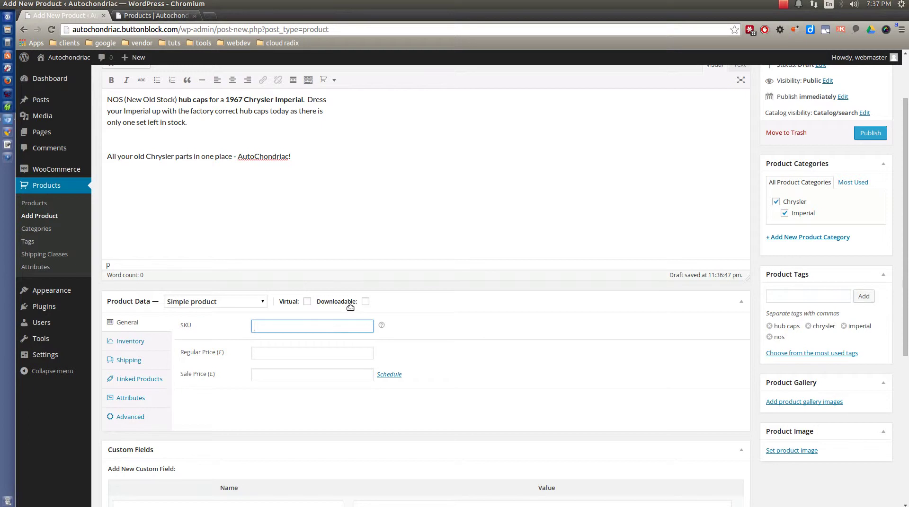
key(Tab)
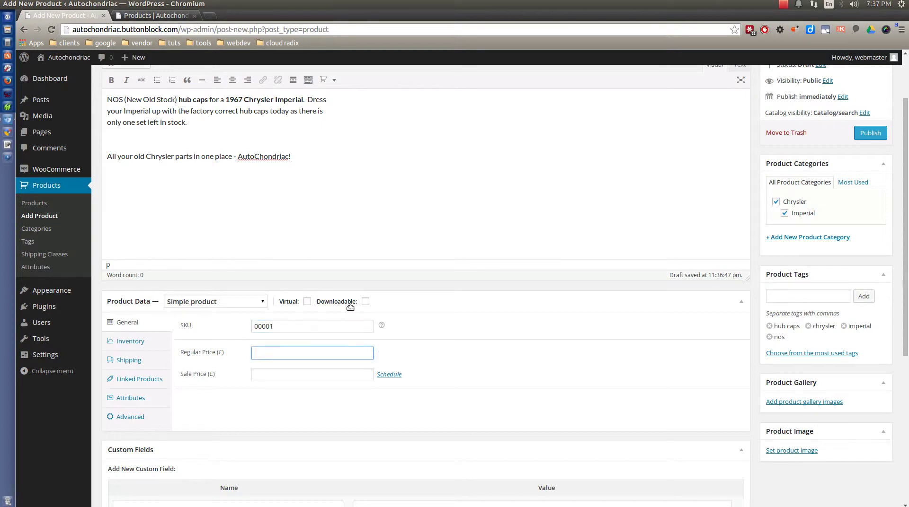
text(75.00)
key(Tab)
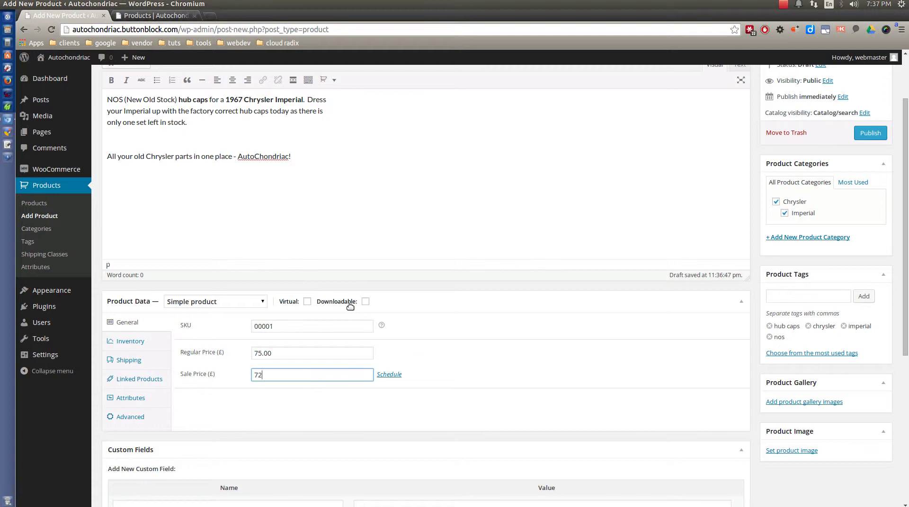
text(72.00)
click(397, 374)
click(514, 396)
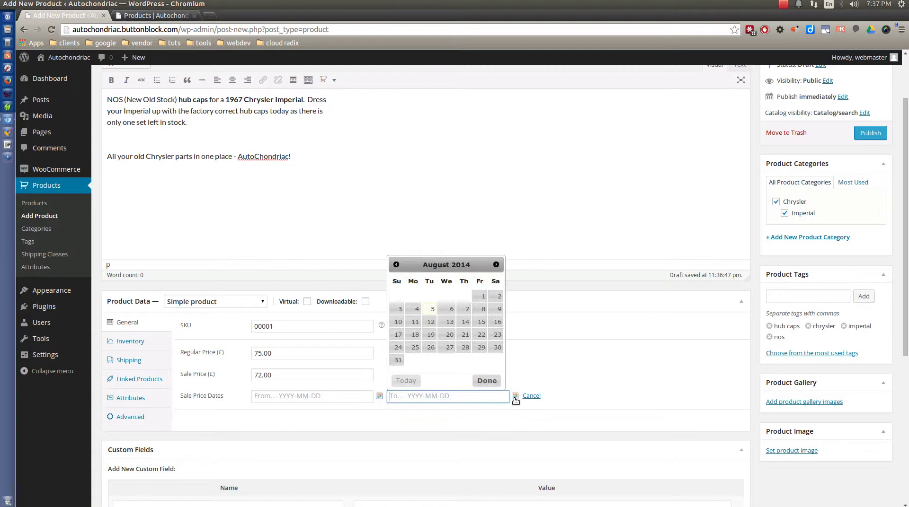
click(482, 310)
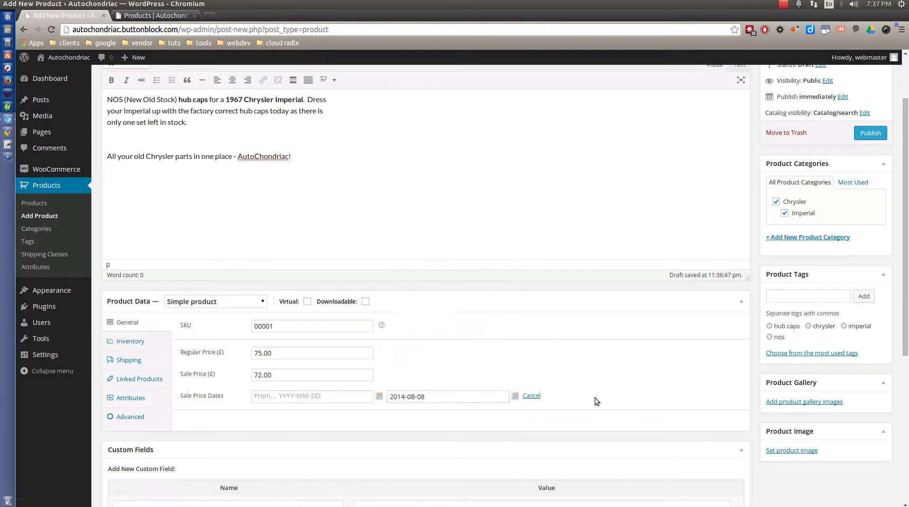
Make the blue 1967 Chrysler Imperial car photo the Hub Caps product image.
click(793, 451)
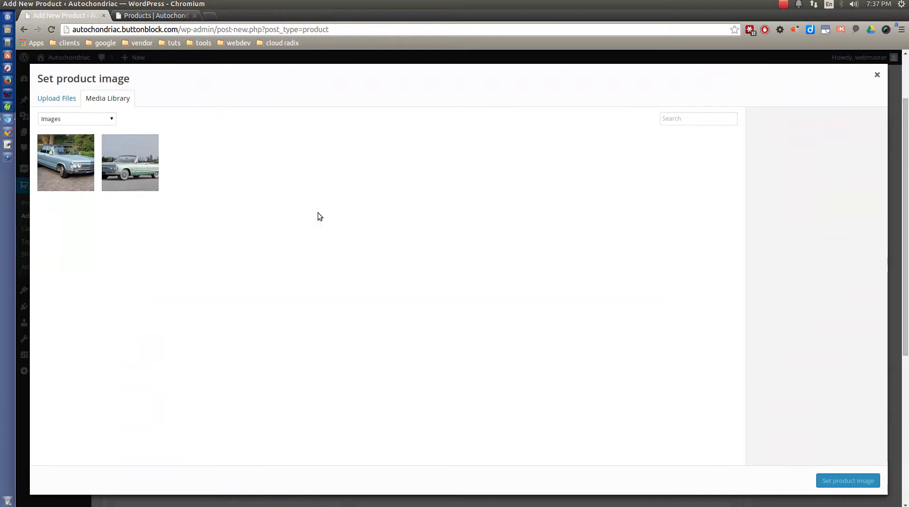
click(80, 170)
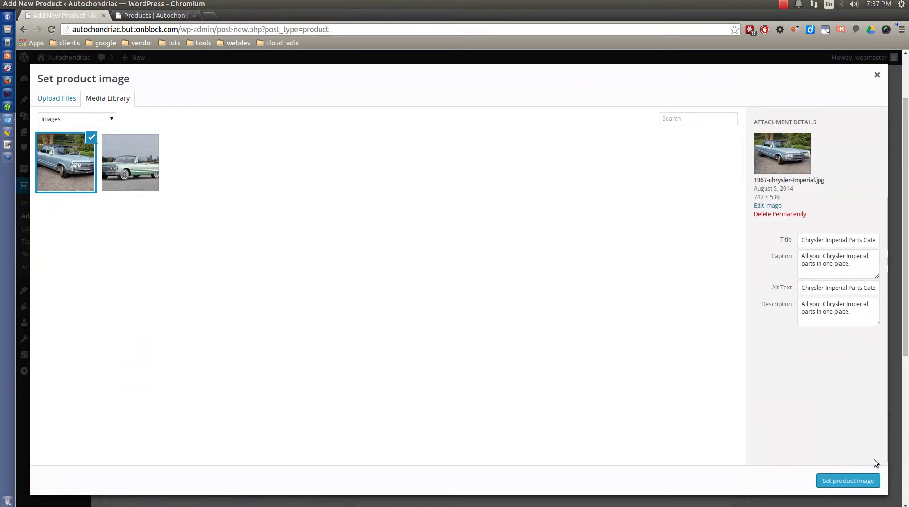
click(845, 480)
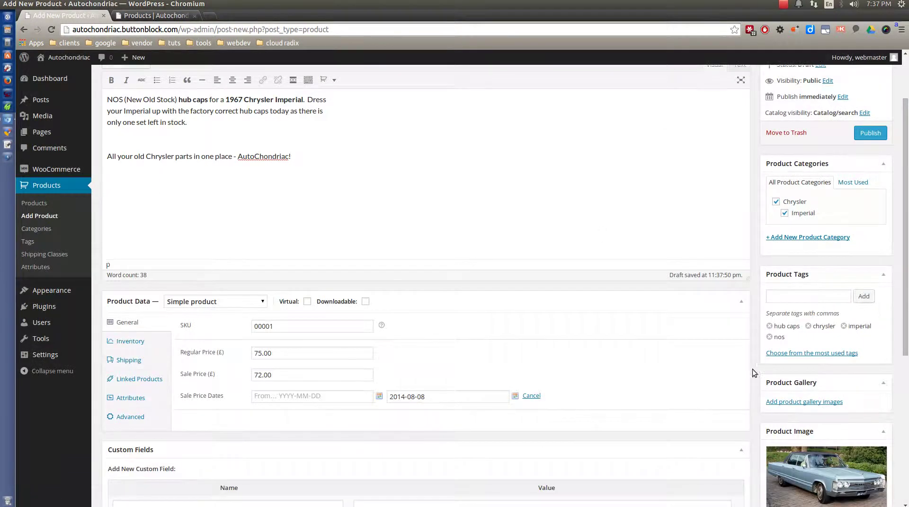
Publish the Hub Caps product.
scroll(753, 379, down, 3)
scroll(842, 403, up, 6)
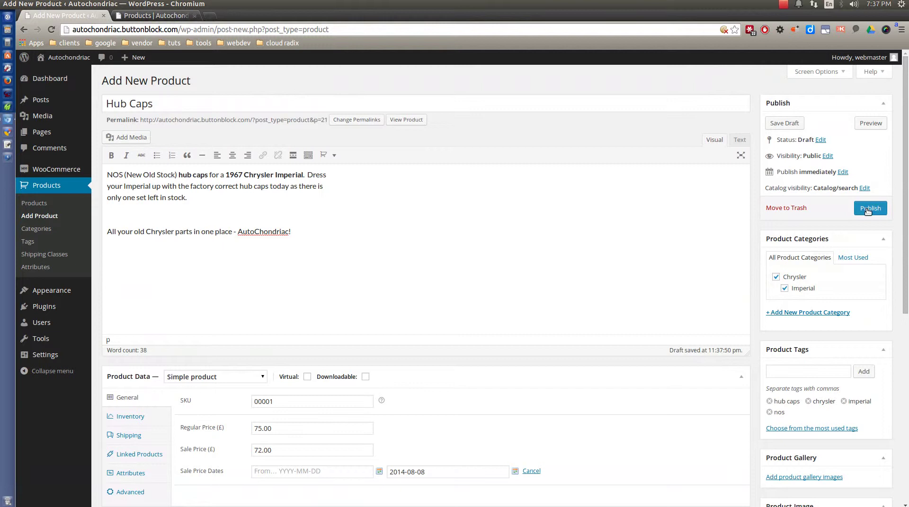
click(867, 210)
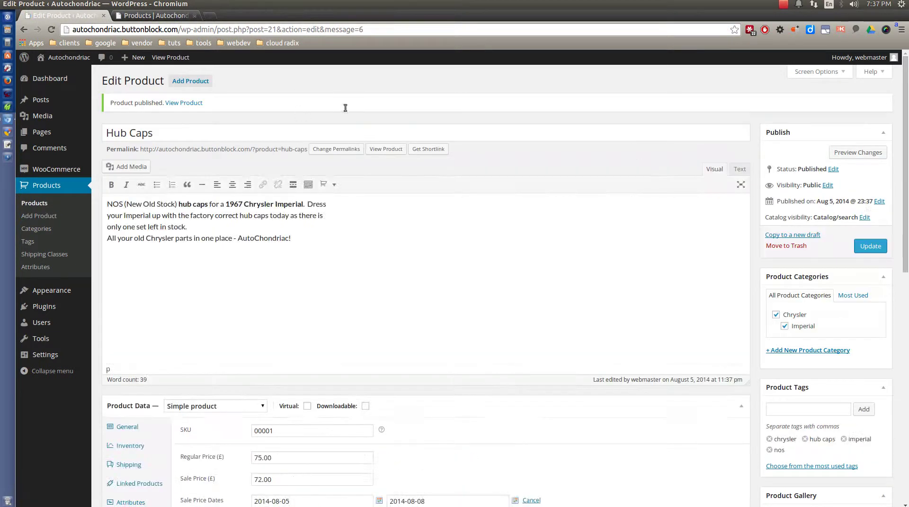
Open the live Hub Caps product page in a new tab and check its £75.00 price.
middle_click(185, 103)
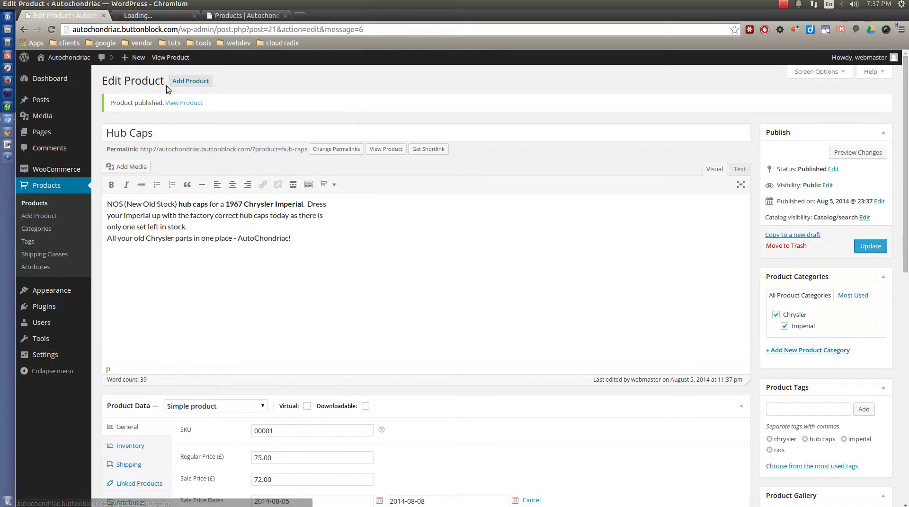
key(ctrl+Tab)
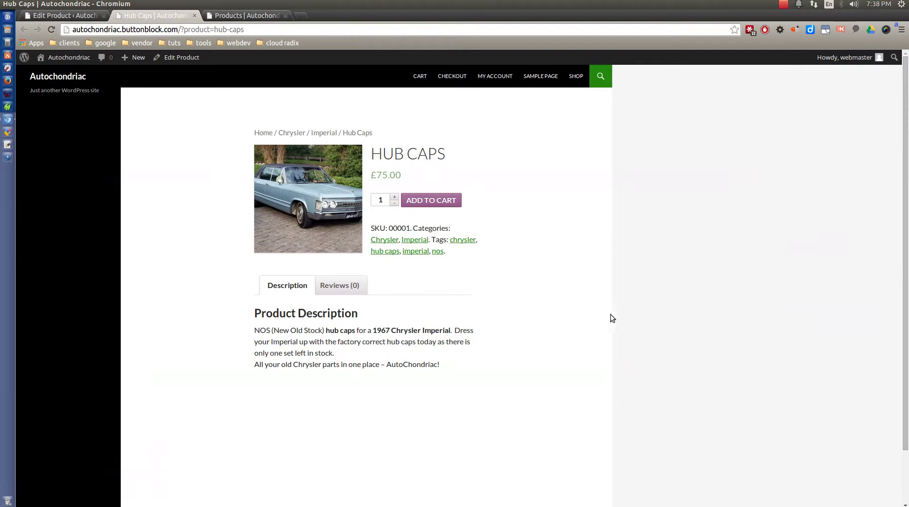
drag(371, 173, 510, 175)
click(635, 191)
Check the product slug in the web address, then add one Hub Caps to the cart.
drag(180, 29, 244, 29)
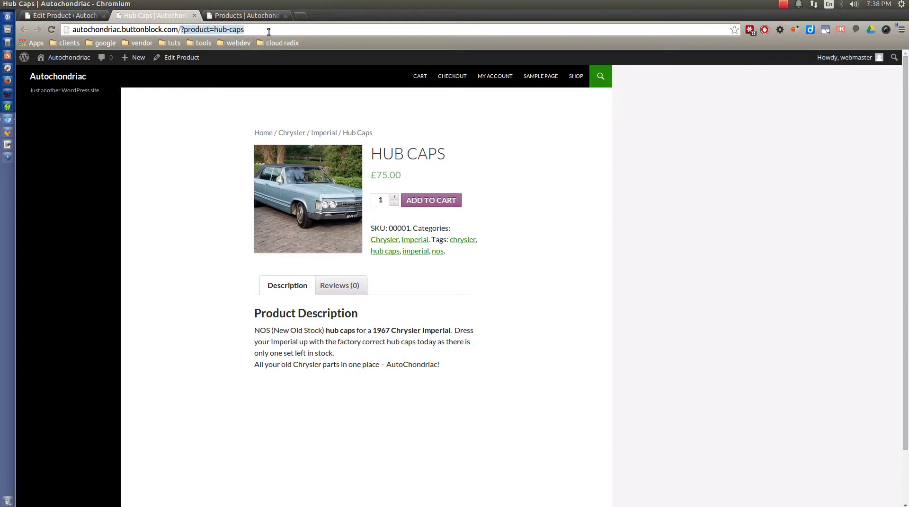
click(209, 214)
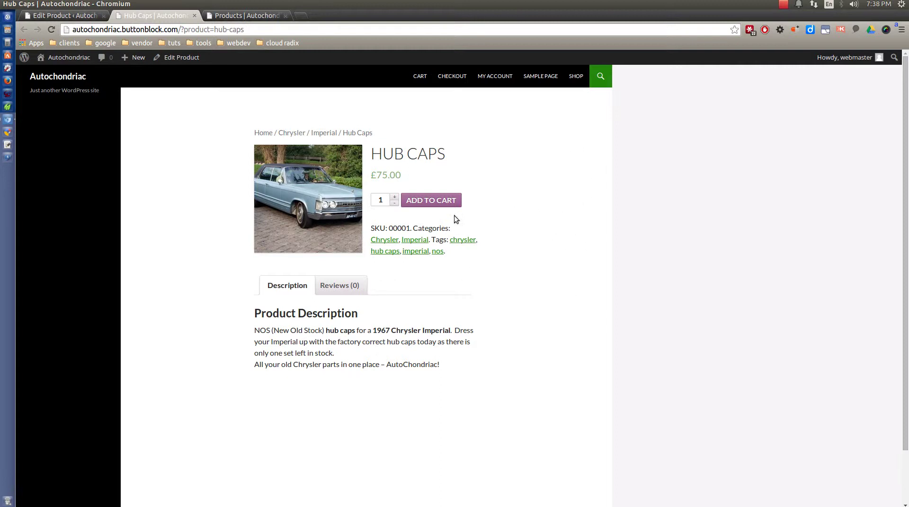
click(444, 201)
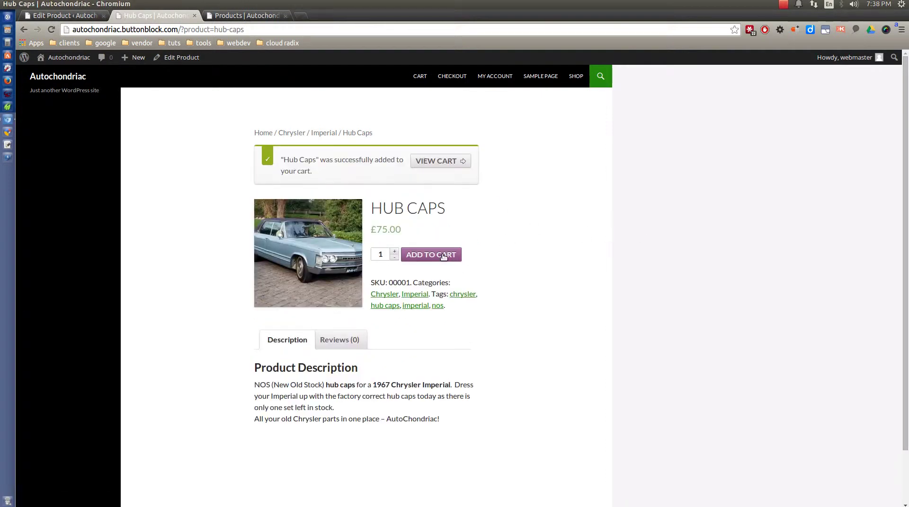
In the cart, choose United States (US) as the shipping-calculator country.
click(440, 162)
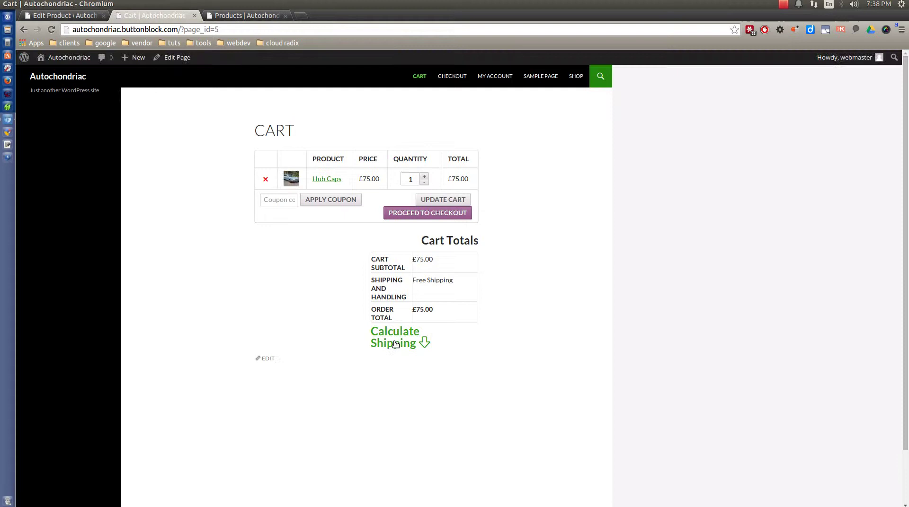
click(424, 362)
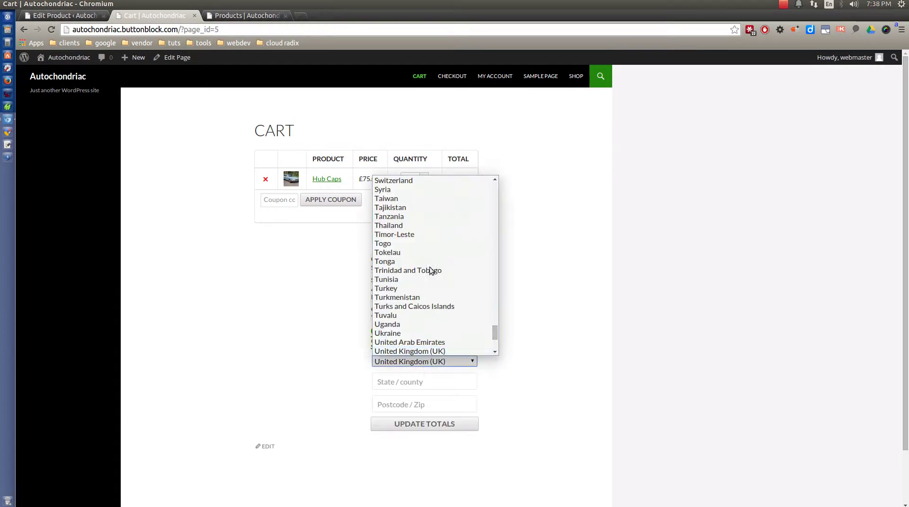
scroll(412, 331, down, 3)
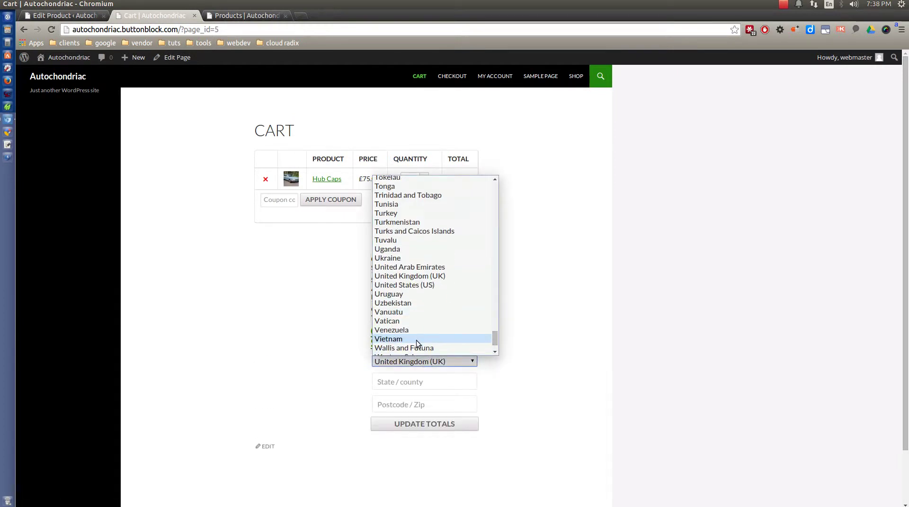
click(432, 288)
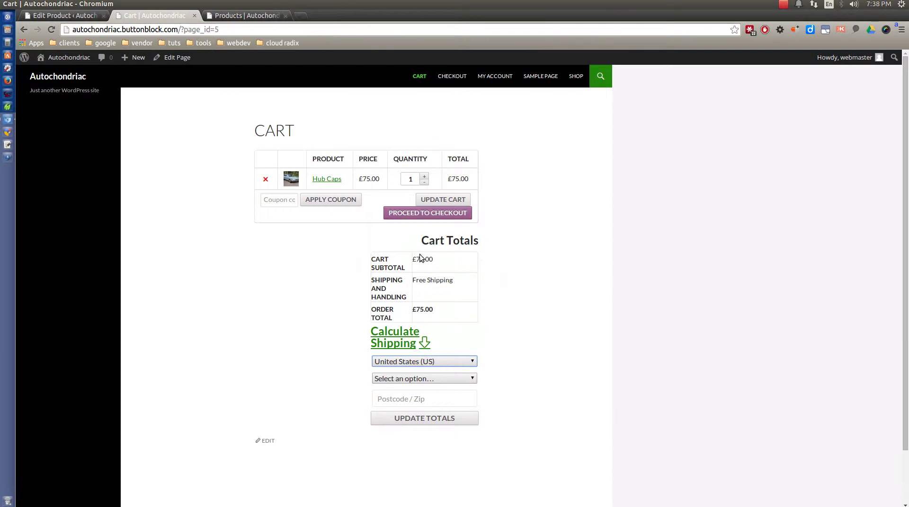
click(530, 277)
Go to checkout and toggle the separate shipping address form on, then off.
click(428, 213)
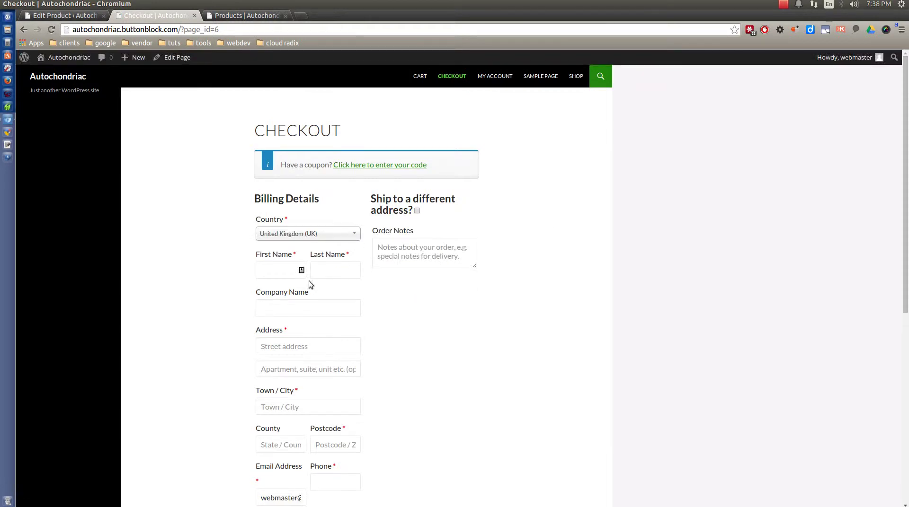
click(417, 211)
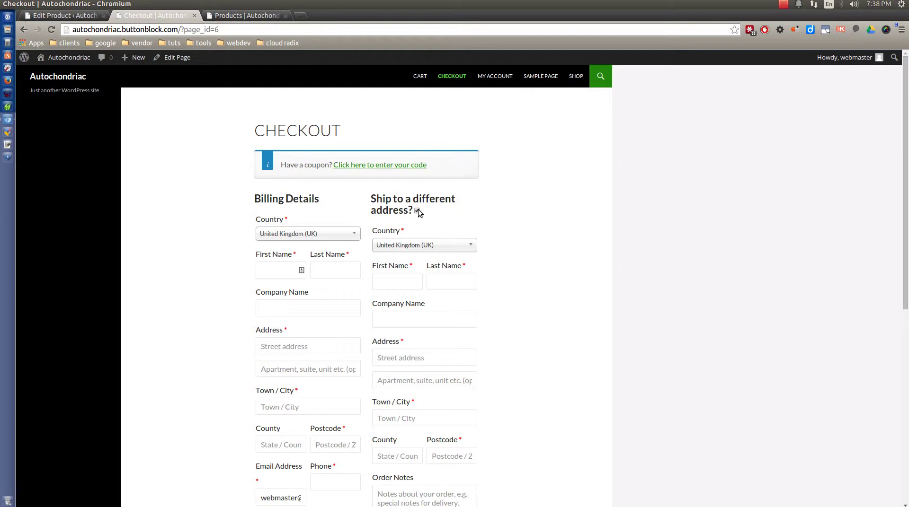
click(418, 210)
Review the order summary, then open the Shop page listing Hub Caps at £75.00.
scroll(545, 247, down, 10)
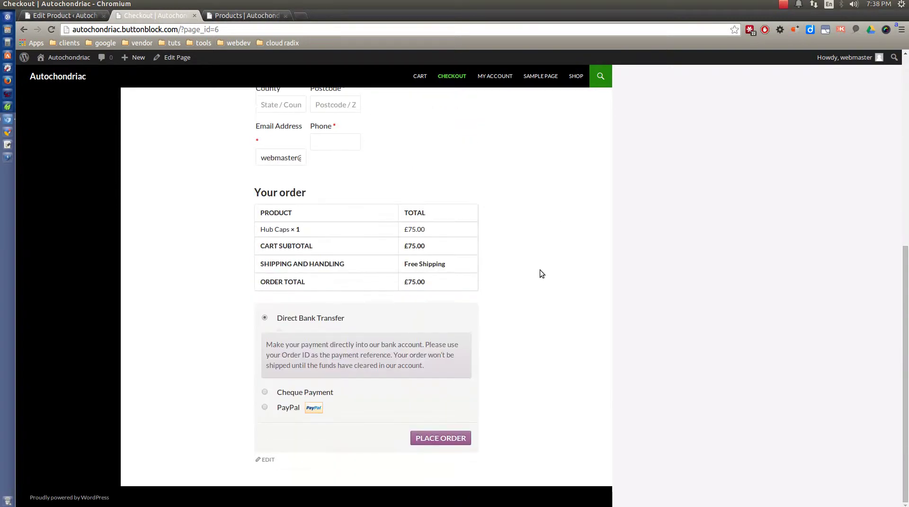
scroll(543, 273, up, 8)
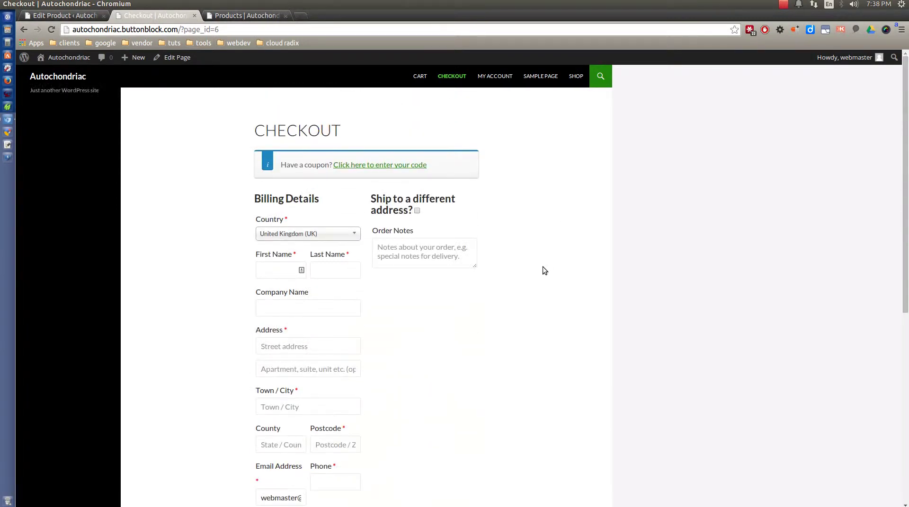
click(570, 81)
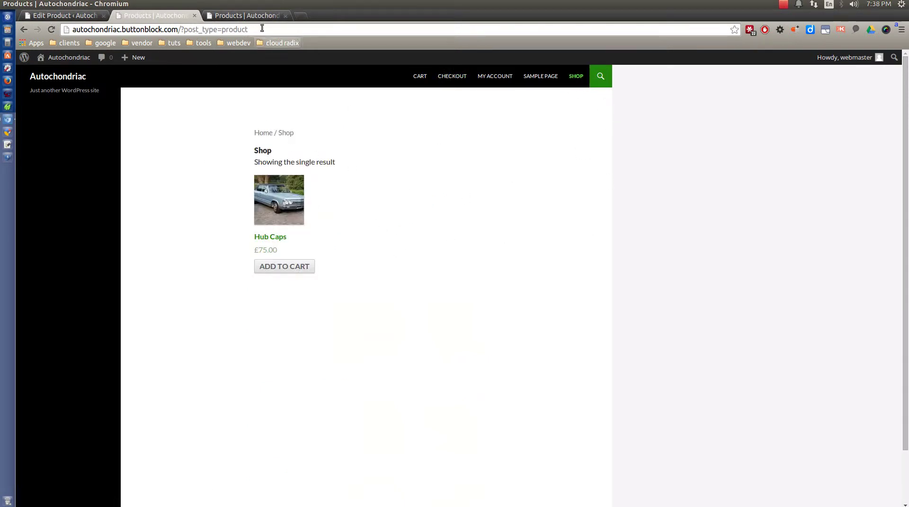
click(783, 5)
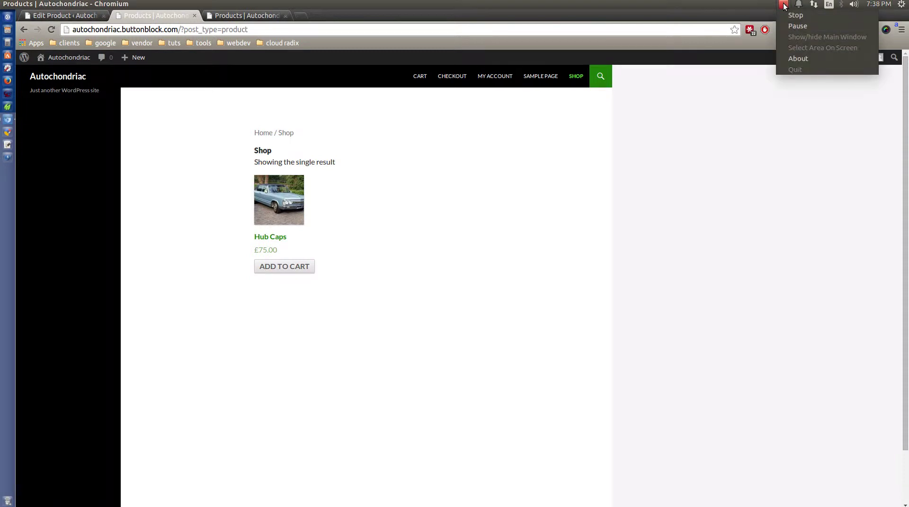